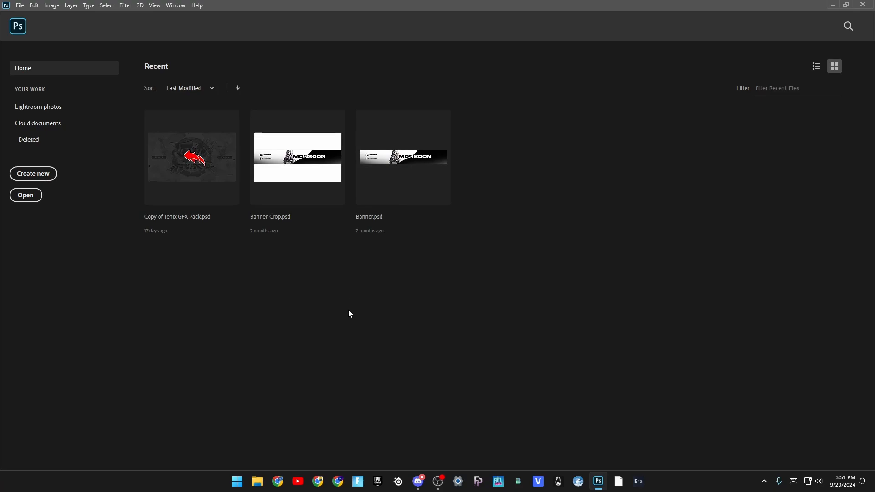
# - Create a new document of 2560 x 1440 px at 70 ppi with a white background
pyautogui.click(40, 174)
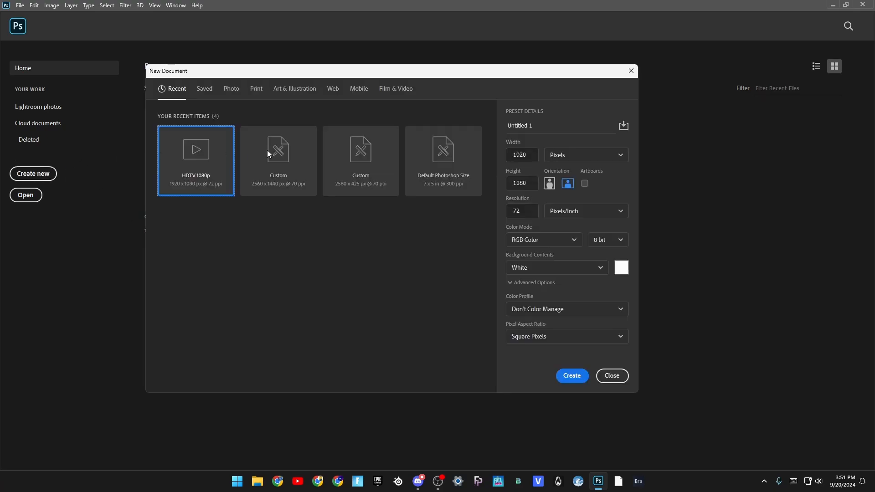
pyautogui.click(291, 159)
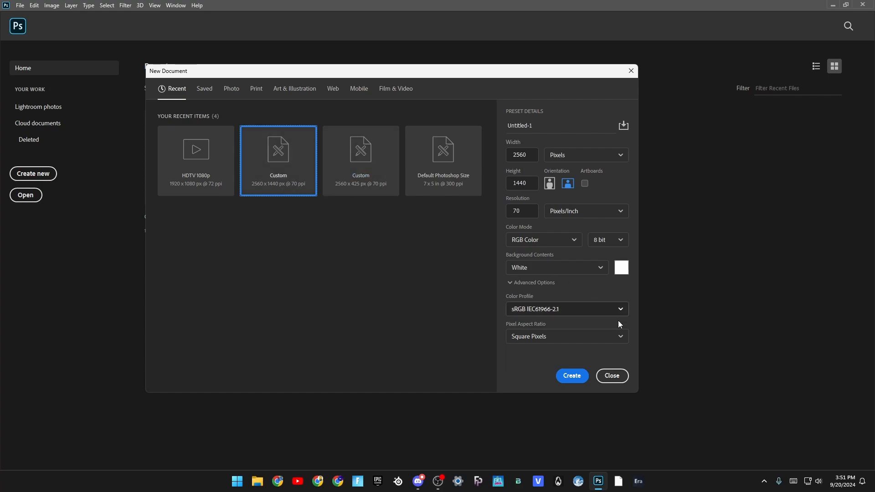
pyautogui.click(573, 376)
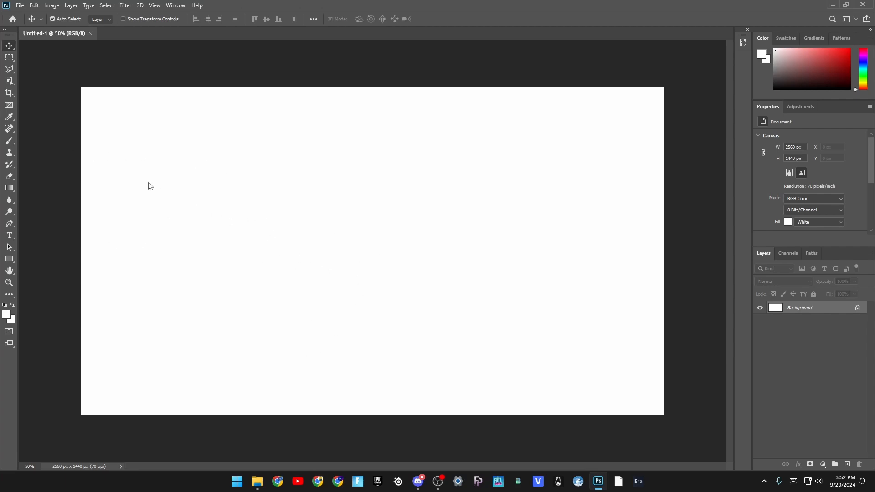
# - Place the red demon mask image on the canvas, scaled to about 402 px square and set left of centre
pyautogui.moveTo(454, 246); pyautogui.dragTo(309, 257)
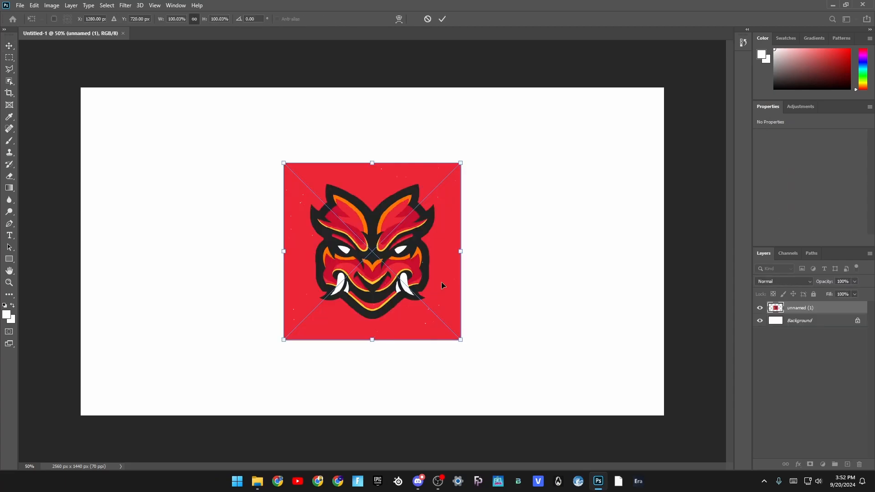
pyautogui.moveTo(426, 260); pyautogui.dragTo(286, 260)
pyautogui.moveTo(322, 338); pyautogui.dragTo(272, 297)
pyautogui.press('Return')
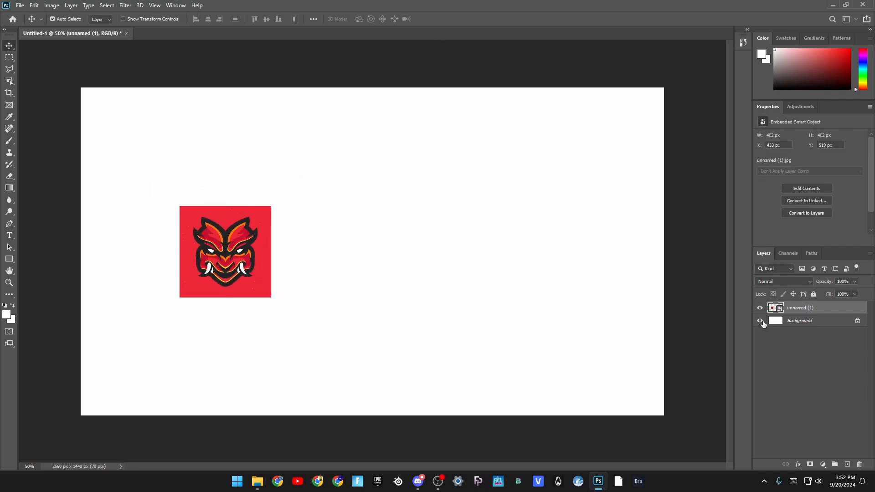
# - Hide the Background layer
pyautogui.click(761, 321)
pyautogui.click(765, 321)
pyautogui.click(761, 320)
# - Select a full-width circle over the demon mask image with the Elliptical Marquee and turn it into a layer mask
pyautogui.rightClick(10, 68)
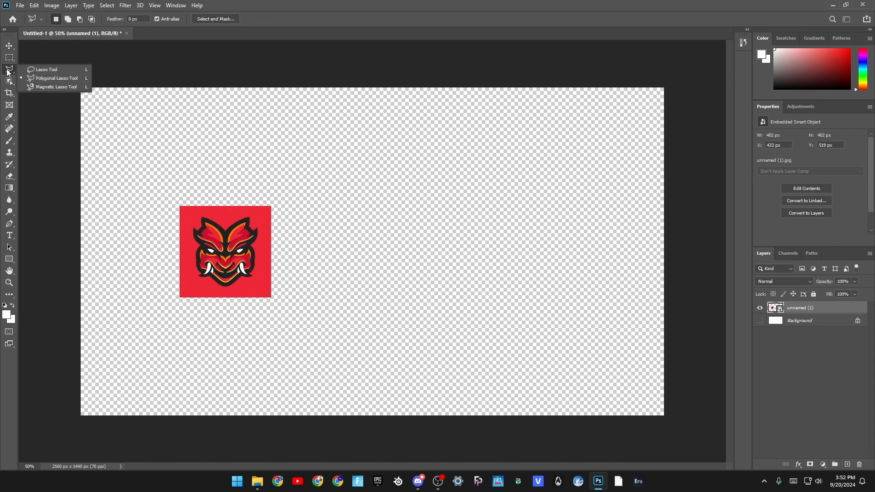
pyautogui.click(41, 78)
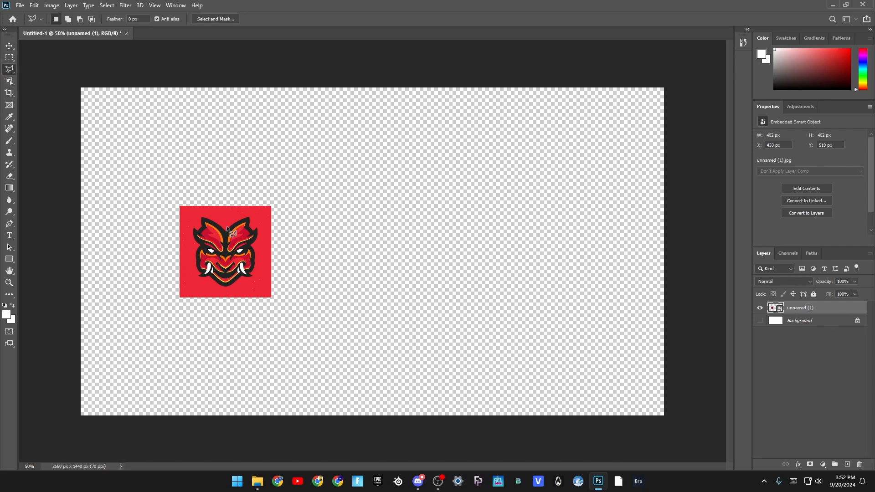
pyautogui.click(9, 58)
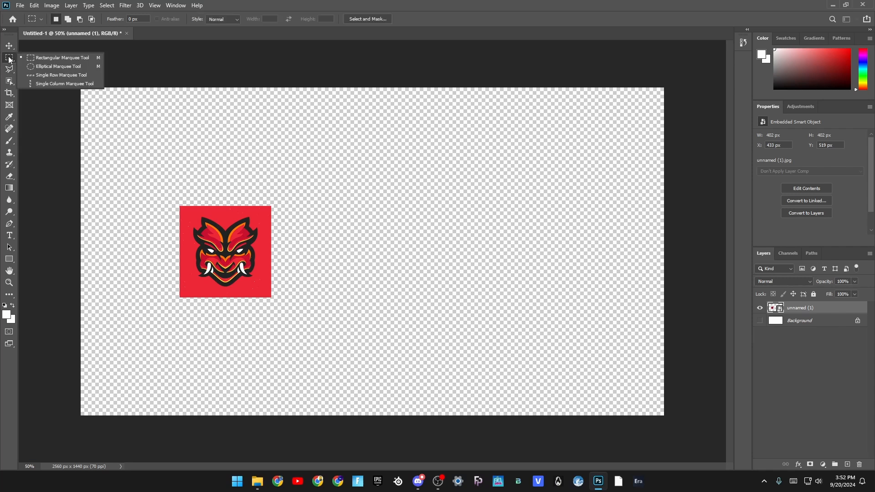
pyautogui.click(51, 67)
pyautogui.scroll(5, 224, 235)
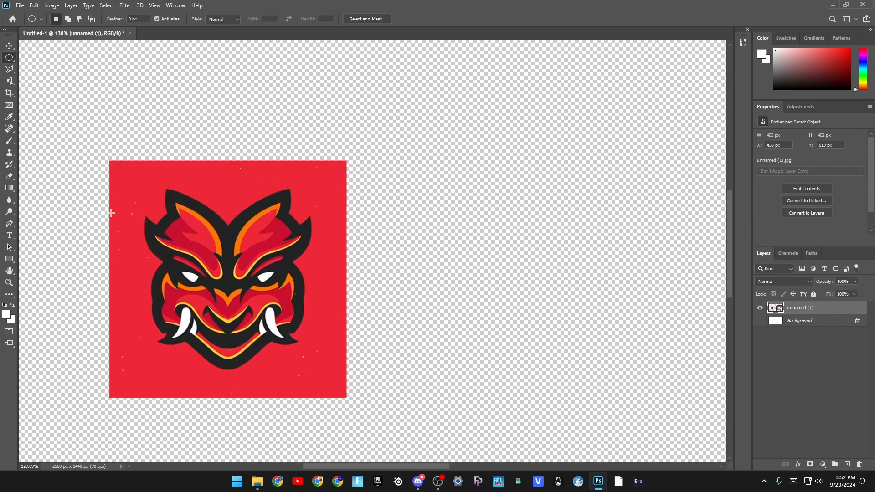
pyautogui.scroll(1, 111, 212)
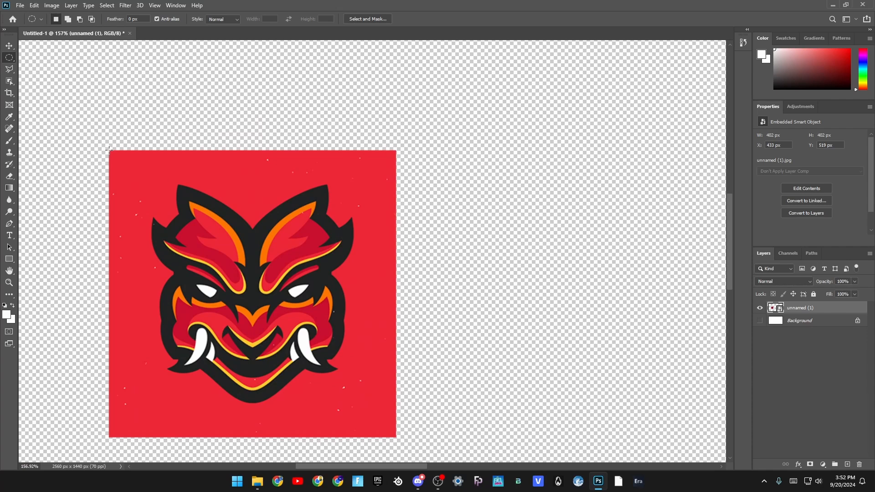
pyautogui.moveTo(110, 151); pyautogui.dragTo(419, 435)
pyautogui.rightClick(260, 307)
pyautogui.click(254, 327)
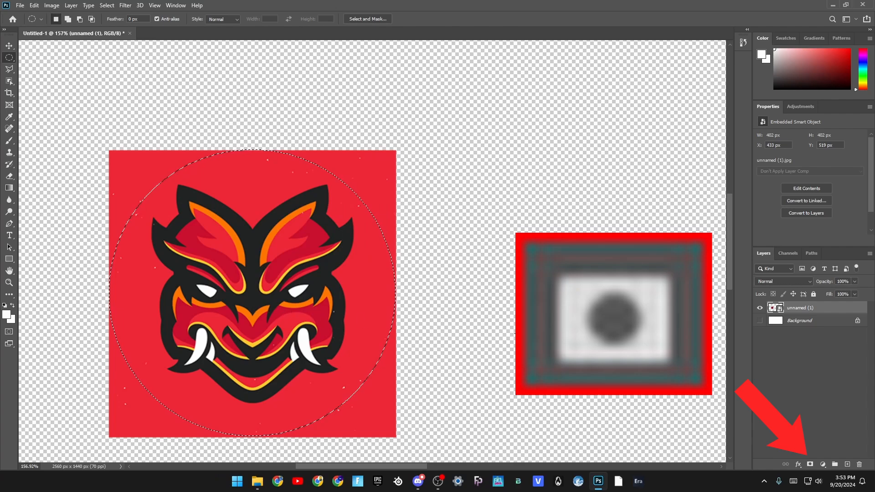
pyautogui.click(810, 464)
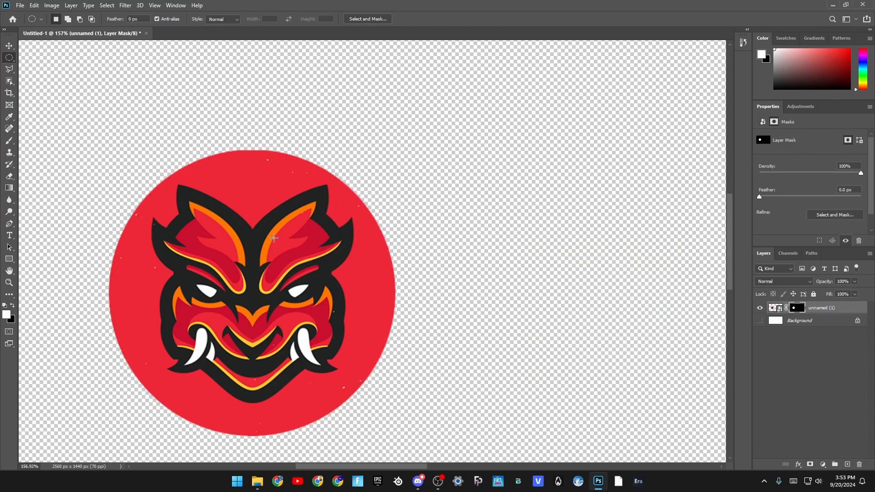
# - Add a Stroke layer style with a size of 7 px to the circular logo layer
pyautogui.scroll(-3, 274, 238)
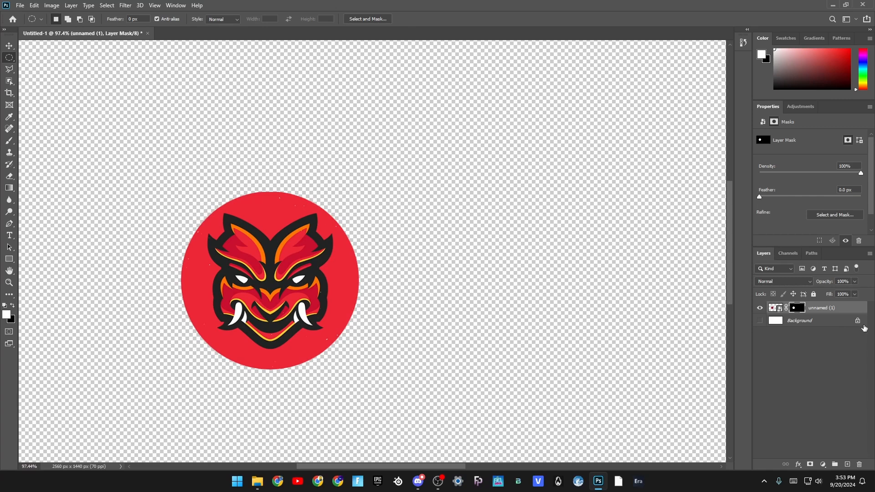
pyautogui.click(776, 308)
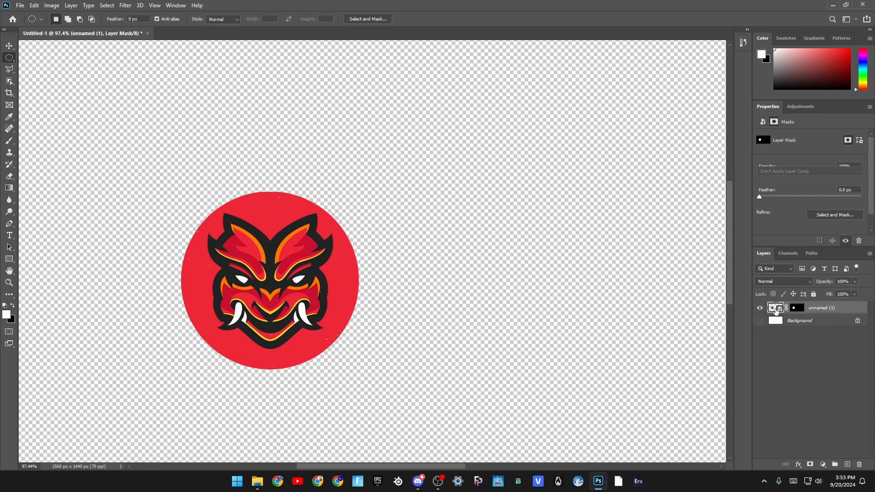
pyautogui.rightClick(776, 309)
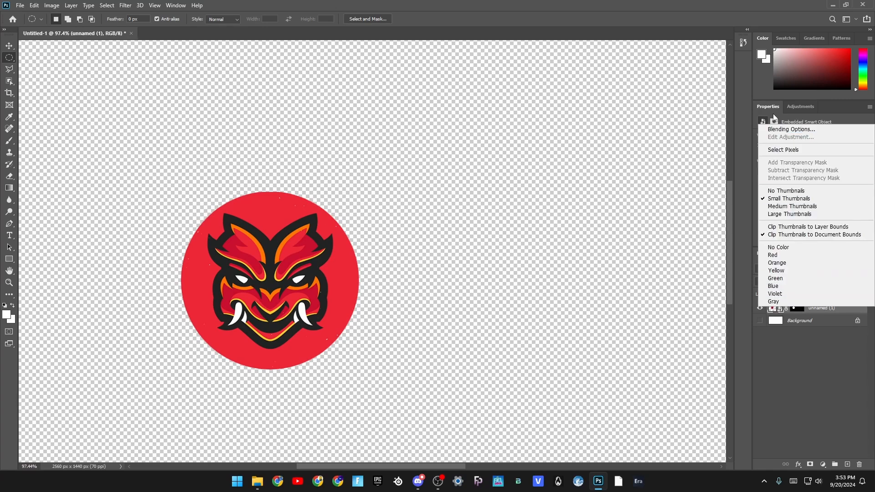
pyautogui.click(767, 129)
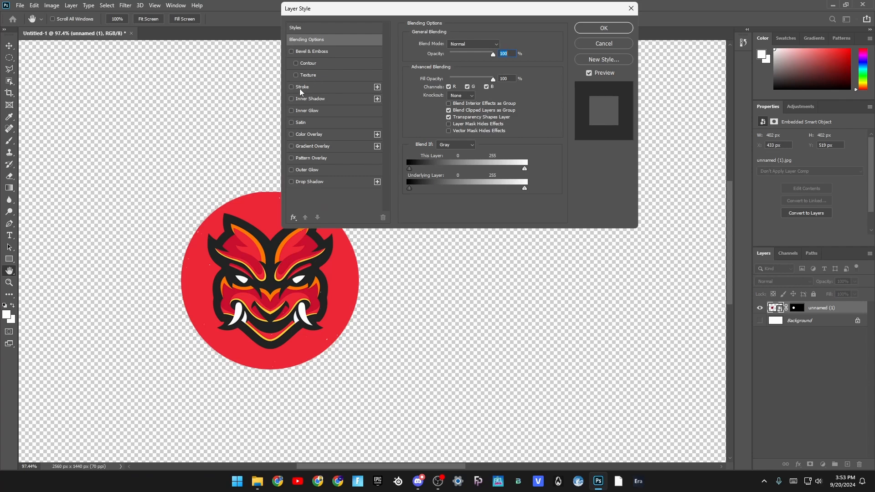
pyautogui.click(301, 87)
pyautogui.moveTo(401, 9)
pyautogui.mouseDown()
pyautogui.moveTo(481, 144)
pyautogui.moveTo(501, 221)
pyautogui.mouseUp()
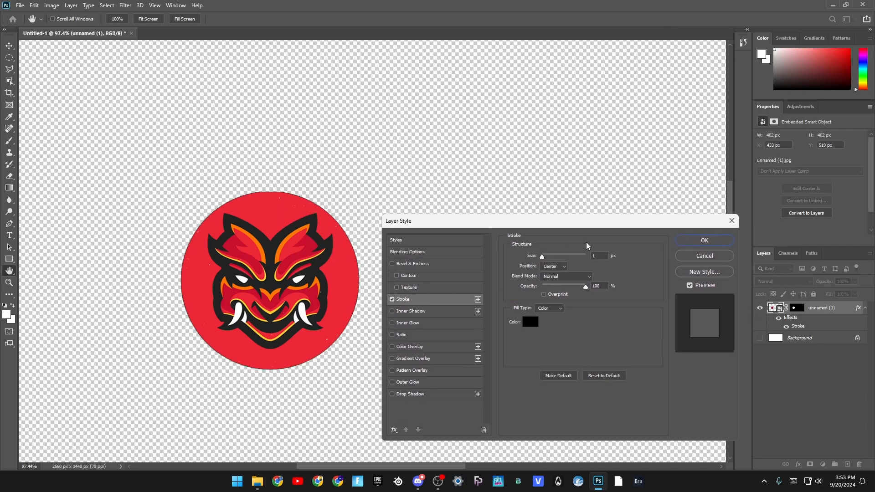
pyautogui.write('7')
# - Set the logo stroke's color to white and apply the layer style
pyautogui.click(530, 321)
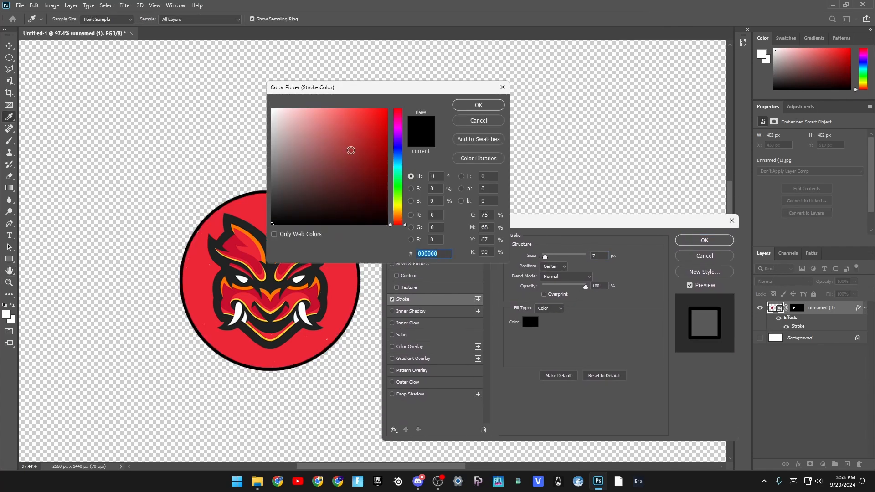
pyautogui.moveTo(352, 146); pyautogui.dragTo(248, 65)
pyautogui.click(481, 105)
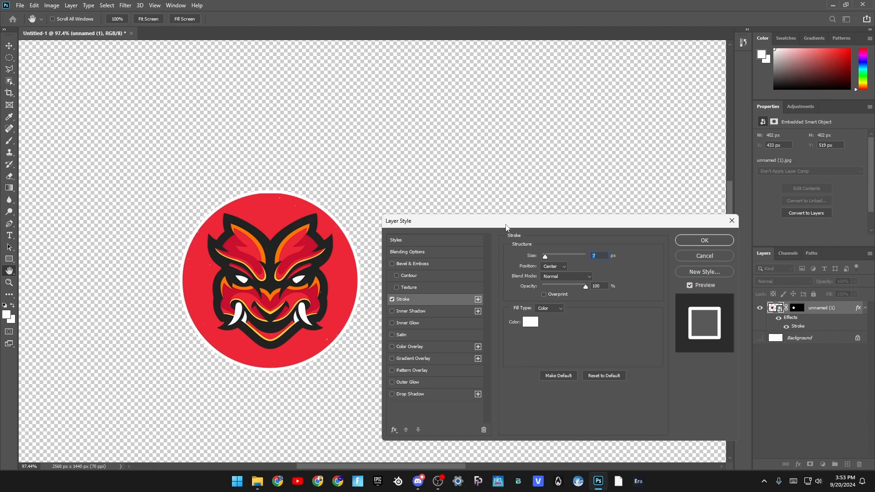
pyautogui.moveTo(505, 222)
pyautogui.mouseDown()
pyautogui.moveTo(436, 176)
pyautogui.moveTo(499, 106)
pyautogui.moveTo(556, 193)
pyautogui.mouseUp()
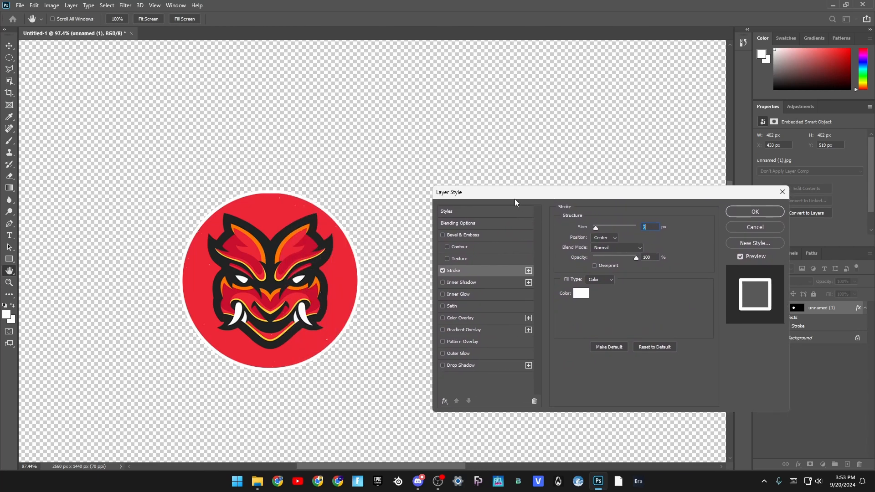
pyautogui.moveTo(514, 200); pyautogui.dragTo(399, 161)
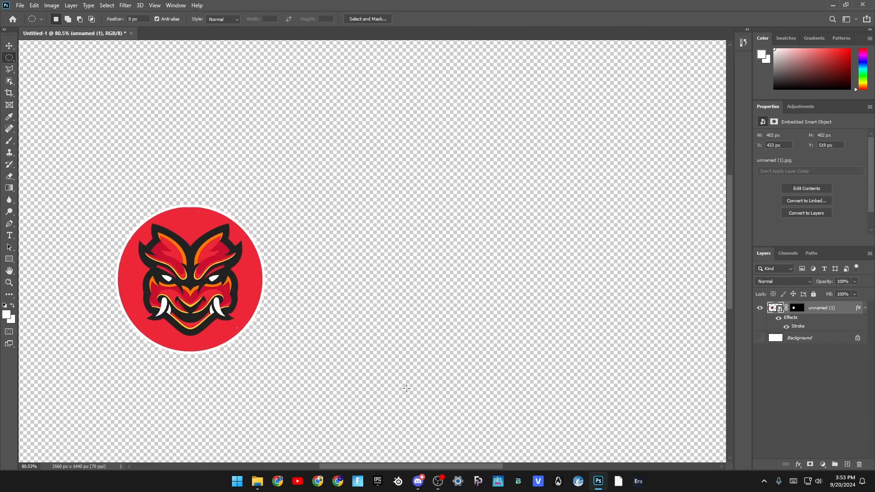
# - Draw a rectangle shape of about 1155 x 289 px extending right from inside the circular logo
pyautogui.scroll(-3, 407, 387)
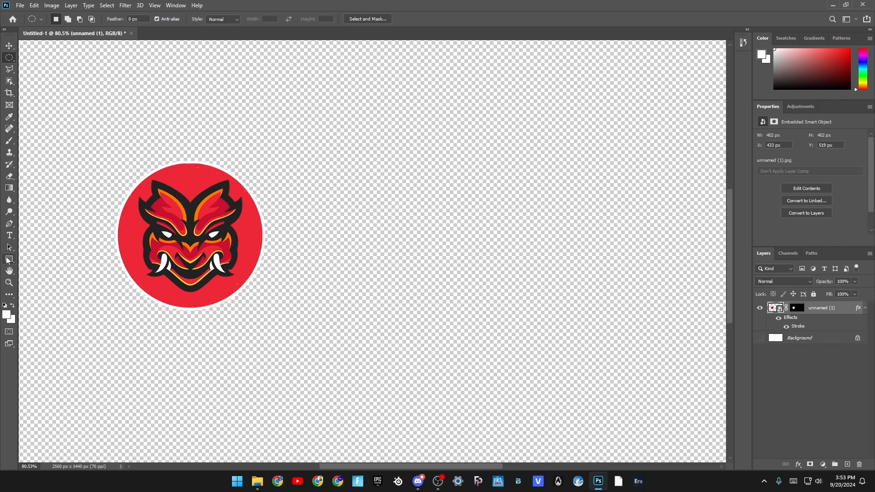
pyautogui.click(10, 259)
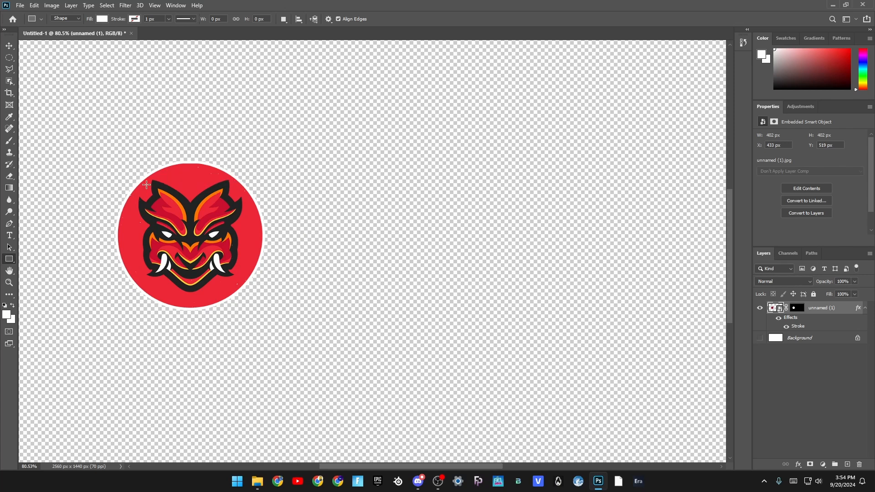
pyautogui.moveTo(213, 184); pyautogui.dragTo(637, 291)
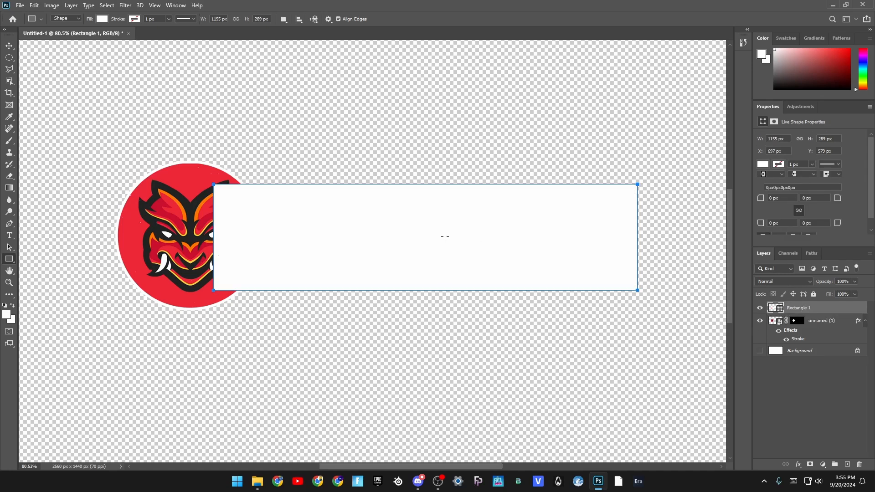
# - Fill the rectangle with the red ed2736 sampled from the logo's background
pyautogui.click(763, 165)
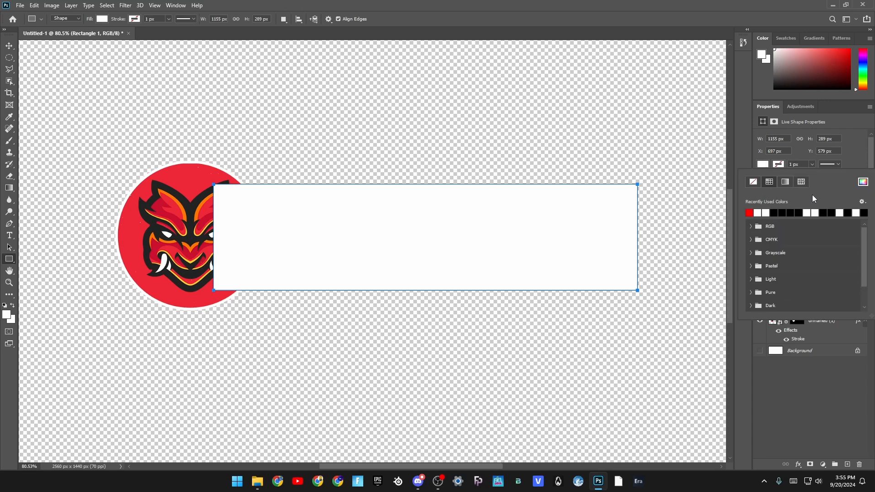
pyautogui.click(863, 182)
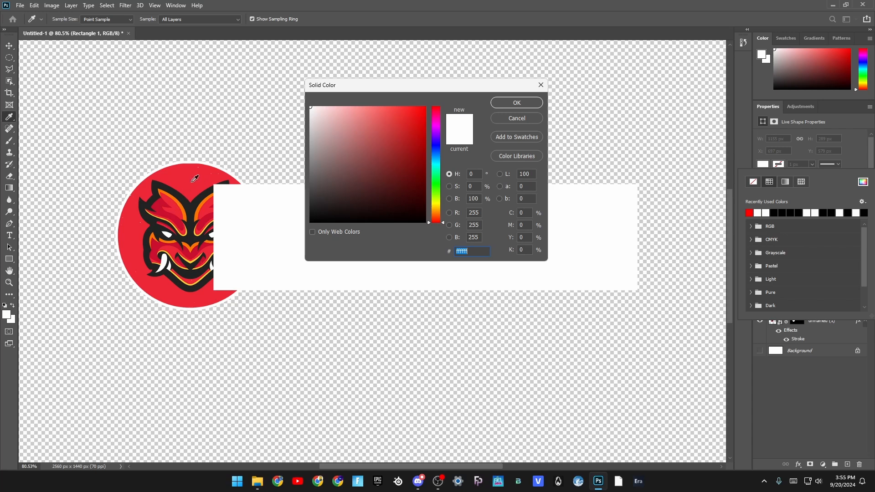
pyautogui.click(190, 187)
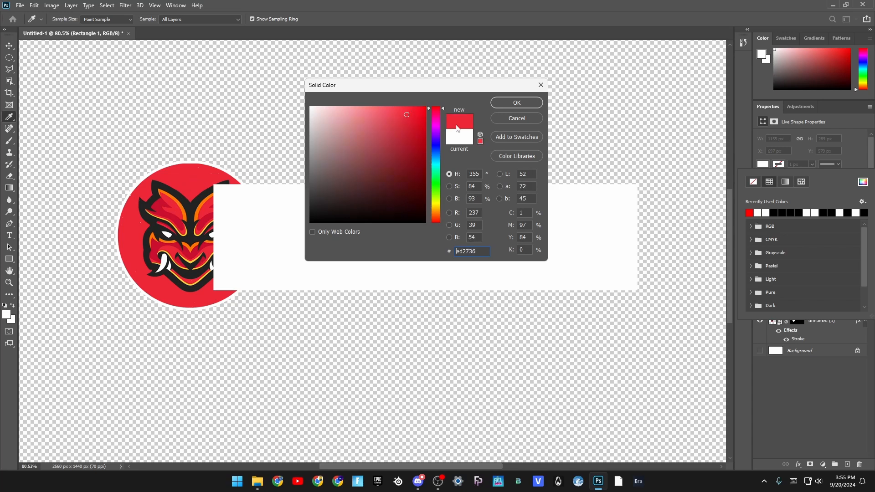
pyautogui.click(507, 104)
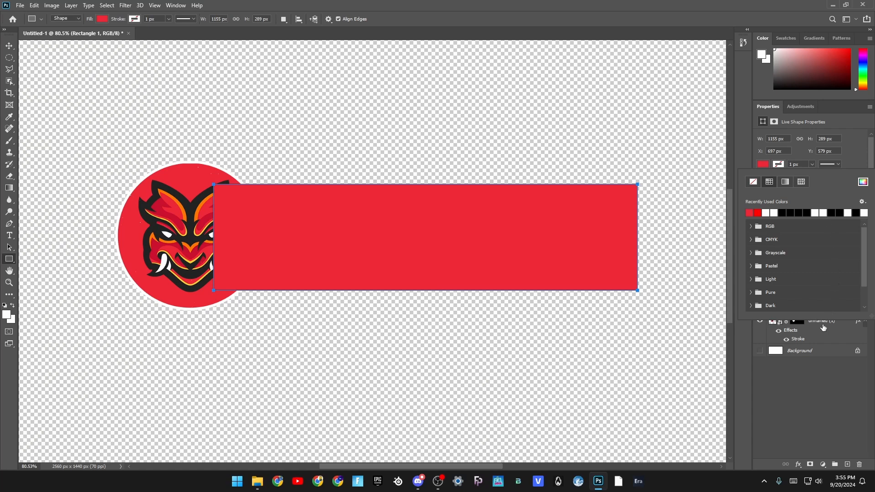
pyautogui.click(823, 328)
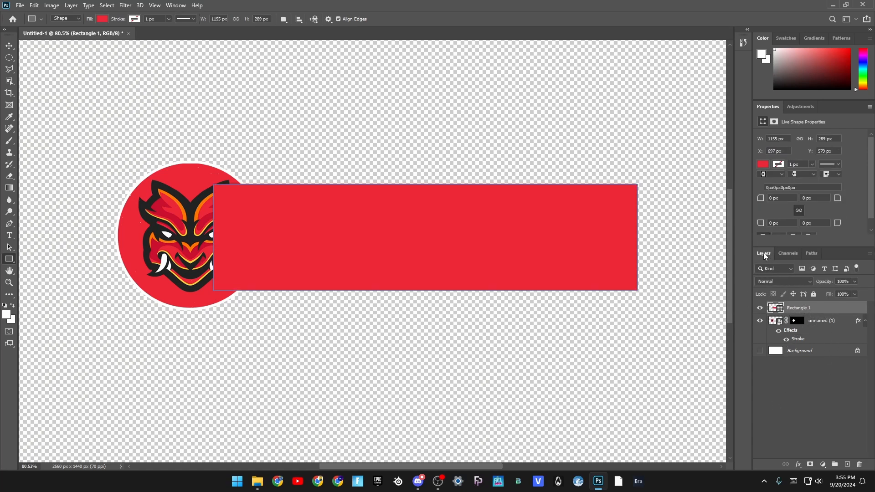
# - Move the rectangle layer below the logo layer and give it a 7 px white stroke
pyautogui.moveTo(801, 309); pyautogui.dragTo(801, 347)
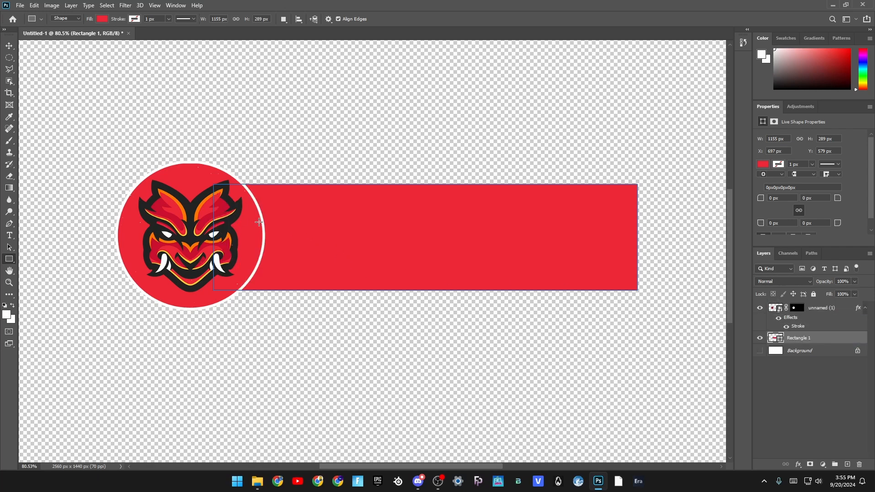
pyautogui.rightClick(805, 340)
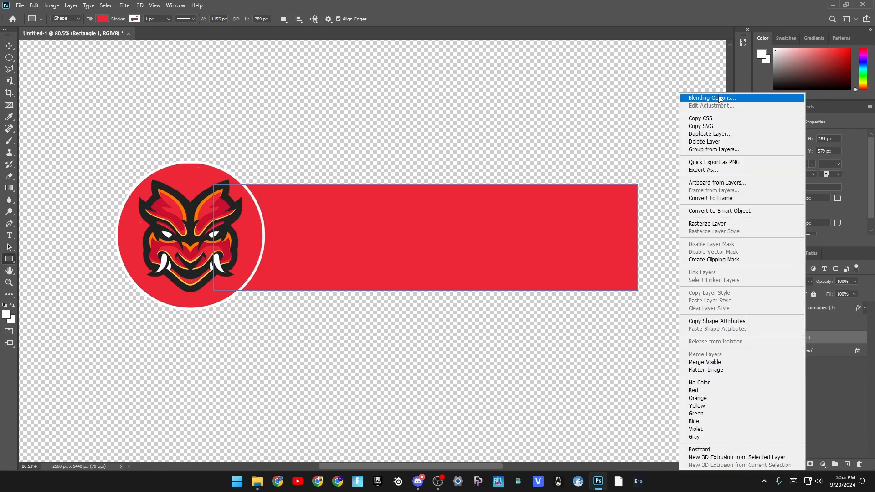
pyautogui.click(720, 99)
pyautogui.click(321, 230)
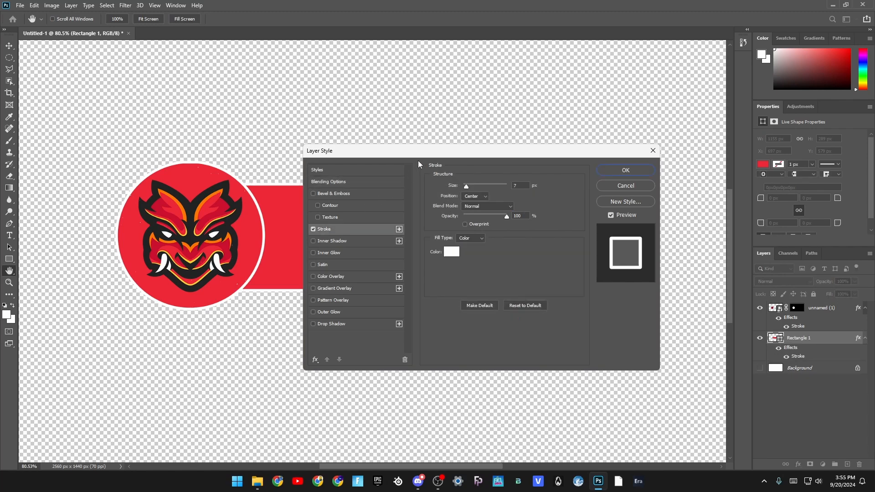
pyautogui.moveTo(416, 158)
pyautogui.mouseDown()
pyautogui.moveTo(441, 239)
pyautogui.moveTo(484, 319)
pyautogui.moveTo(384, 312)
pyautogui.mouseUp()
pyautogui.press('Return')
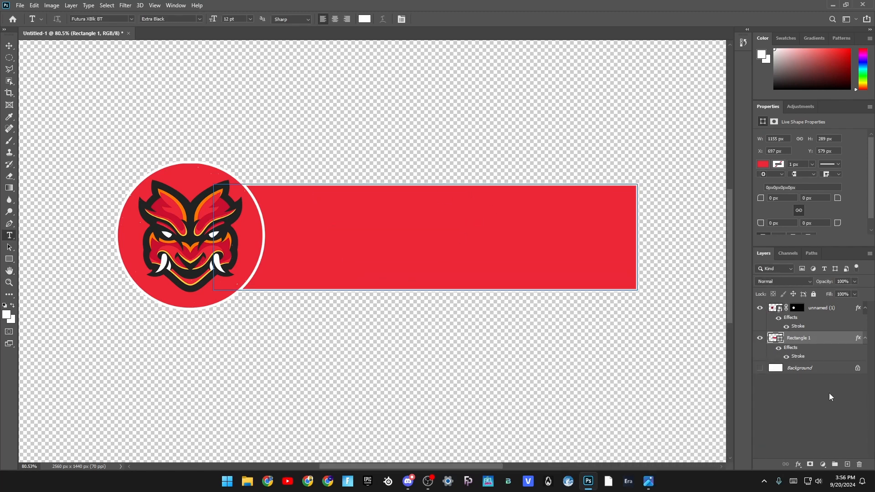
# - Create a text box across the lower half of the red rectangle containing the white text SYPHERPK
pyautogui.click(830, 393)
pyautogui.press('t')
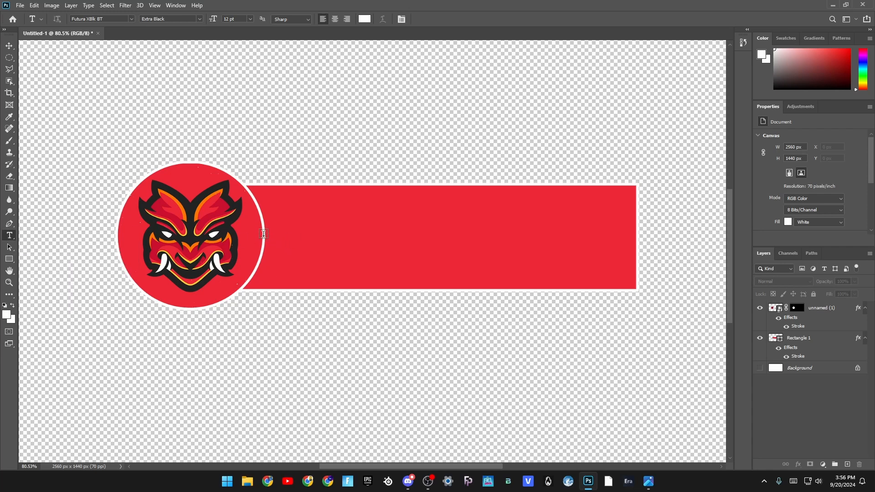
pyautogui.moveTo(263, 234); pyautogui.dragTo(632, 290)
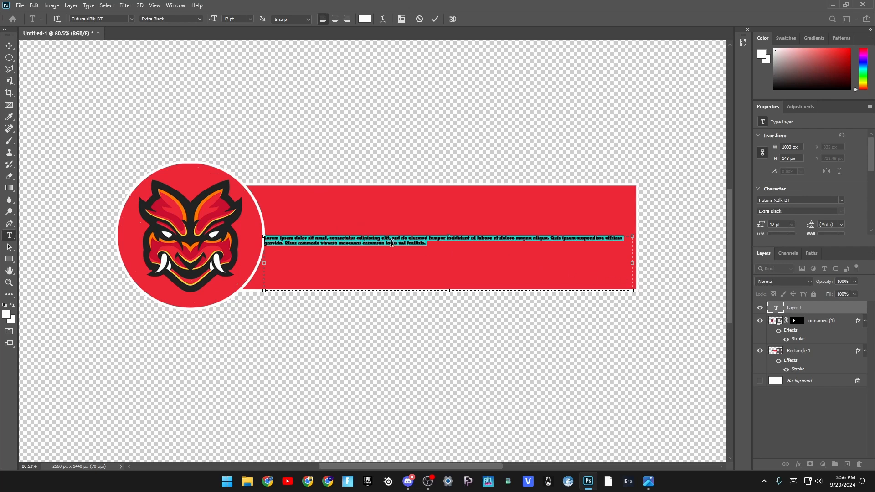
pyautogui.press('BackSpace')
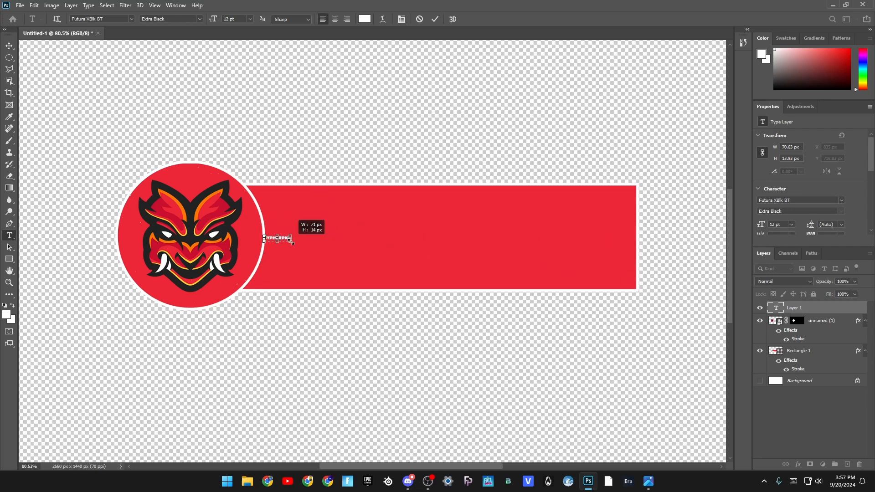
pyautogui.moveTo(291, 241)
pyautogui.mouseDown()
pyautogui.moveTo(417, 272)
pyautogui.moveTo(632, 286)
pyautogui.moveTo(291, 242)
pyautogui.mouseUp()
pyautogui.click(435, 19)
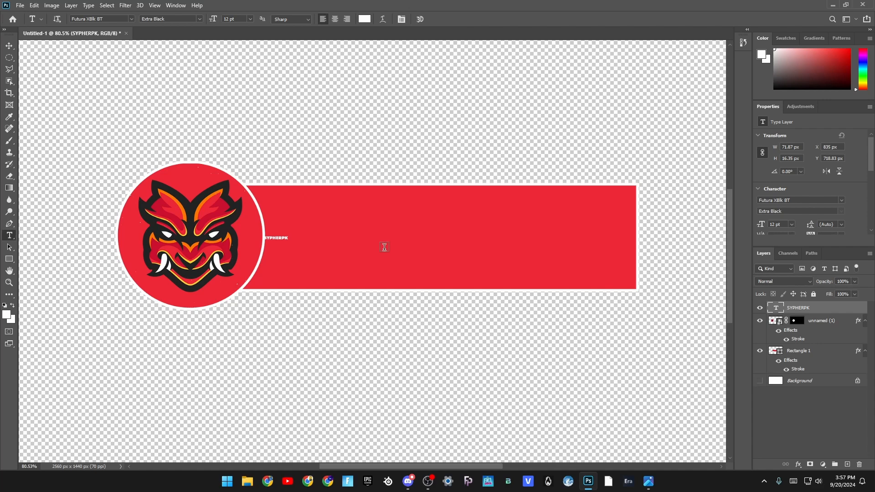
# - Scale the SYPHERPK text up to about 175 pt so it spans the lower part of the red rectangle
pyautogui.hotkey('ctrl', 't')
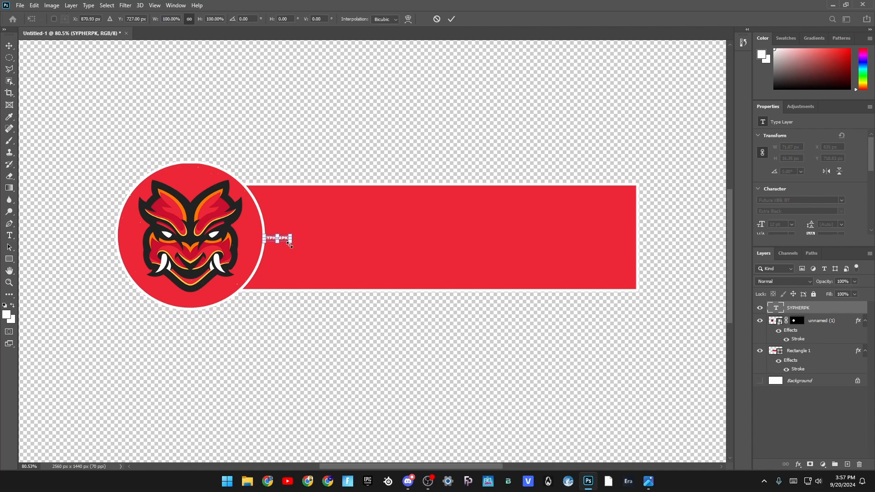
pyautogui.moveTo(290, 244); pyautogui.dragTo(650, 322)
pyautogui.moveTo(588, 306); pyautogui.dragTo(594, 298)
pyautogui.press('Return')
# - Change the SYPHERPK text's font to Burbank Big Condensed Black
pyautogui.click(842, 199)
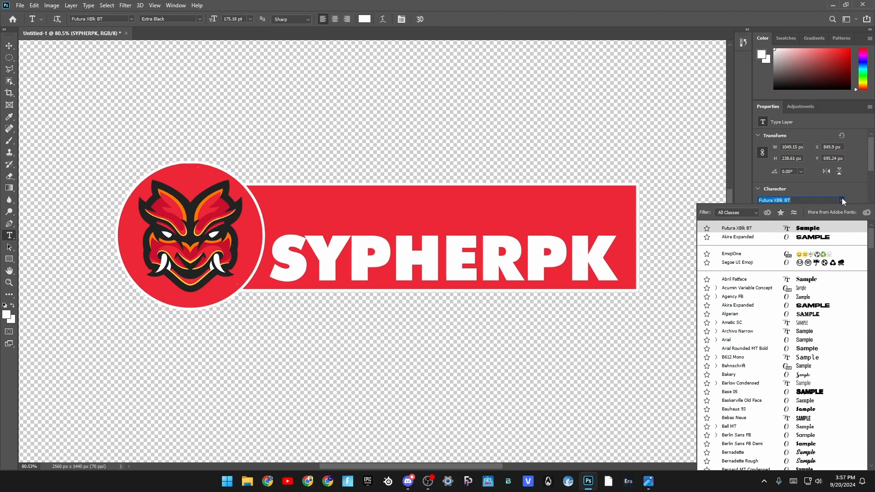
pyautogui.click(842, 198)
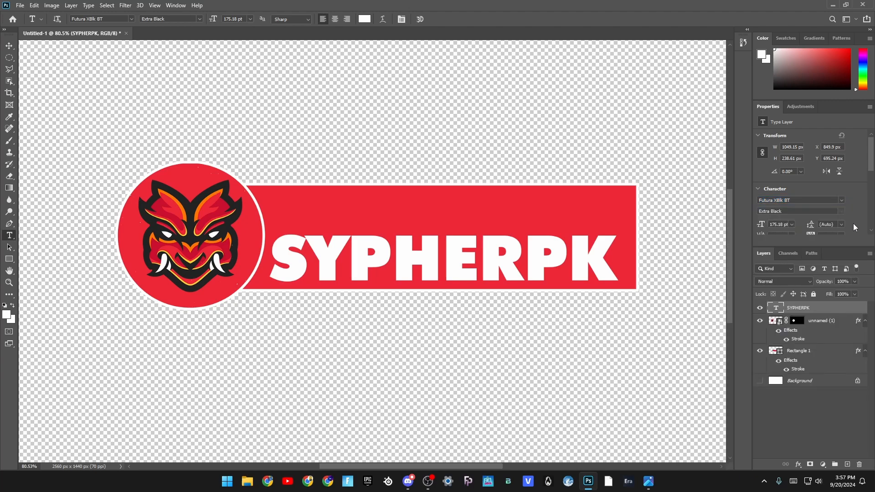
pyautogui.click(795, 201)
pyautogui.write('bur')
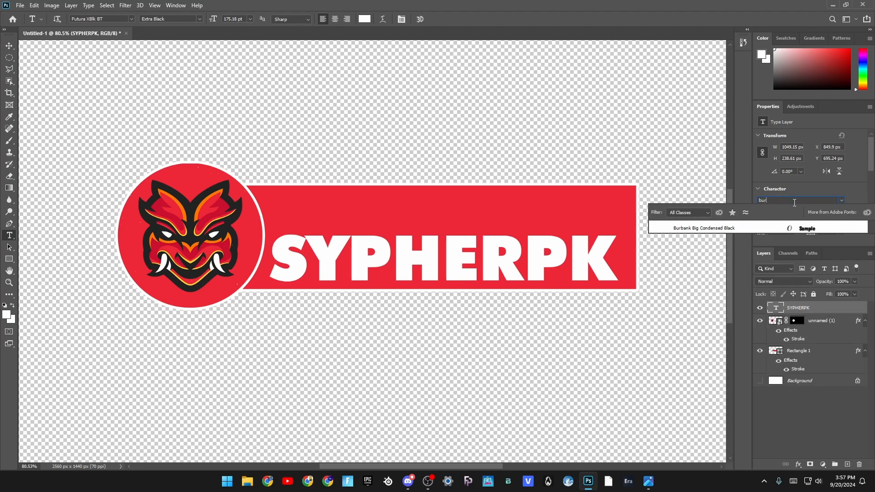
pyautogui.click(755, 230)
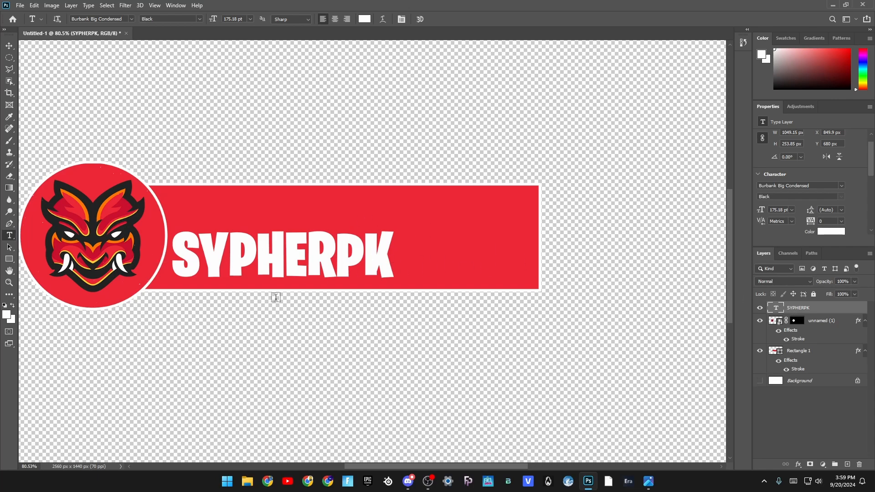
# - Stretch the SYPHERPK text horizontally until its text box is about 1288 px wide
pyautogui.hotkey('ctrl', 't')
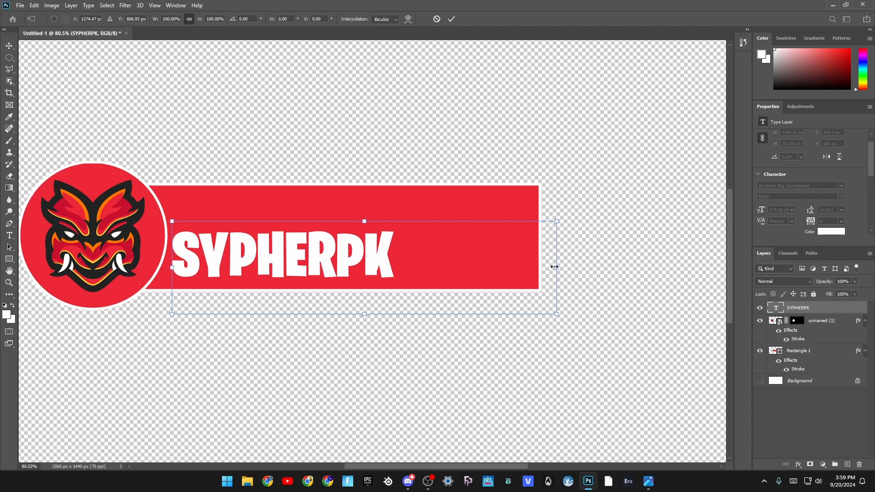
pyautogui.moveTo(555, 267); pyautogui.dragTo(727, 268)
pyautogui.press('Return')
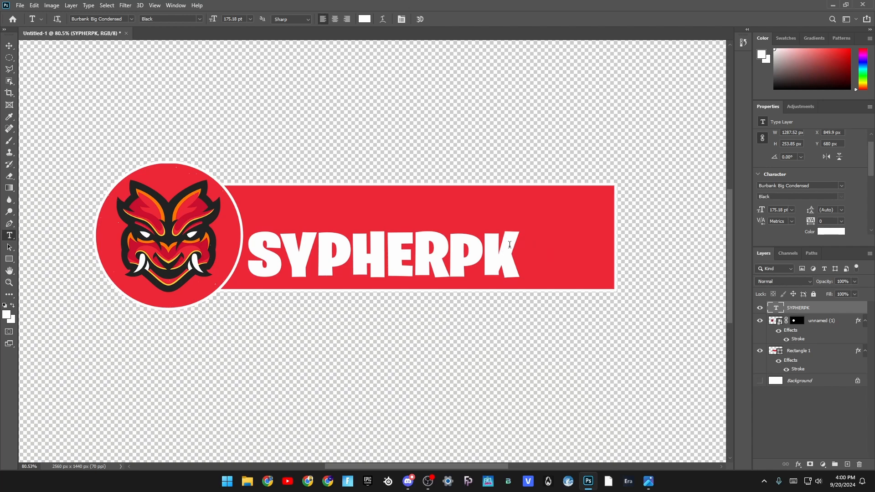
# - Shorten the red rectangle from its right edge to about 81% of its width, ending just past the text
pyautogui.click(797, 350)
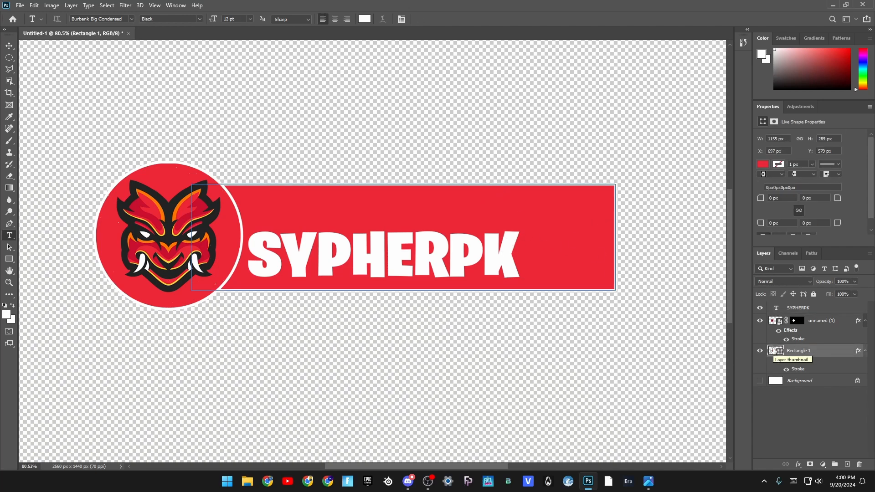
pyautogui.hotkey('ctrl', 't')
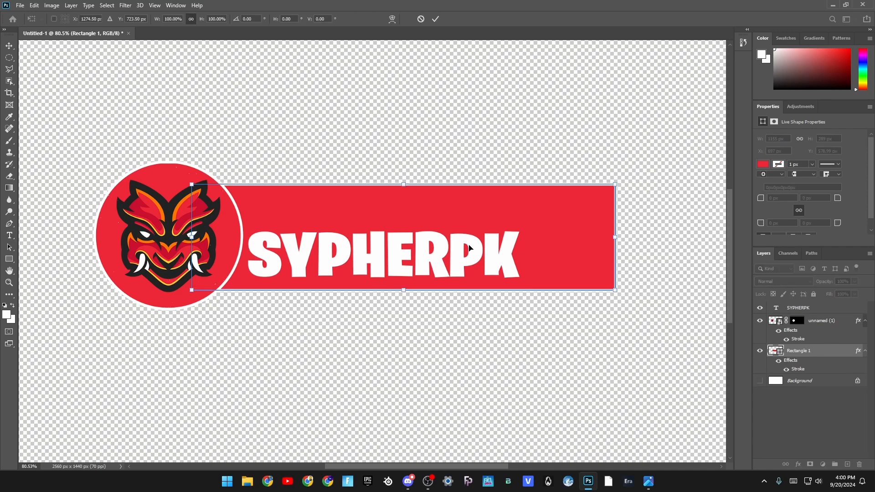
pyautogui.moveTo(616, 236); pyautogui.dragTo(533, 238)
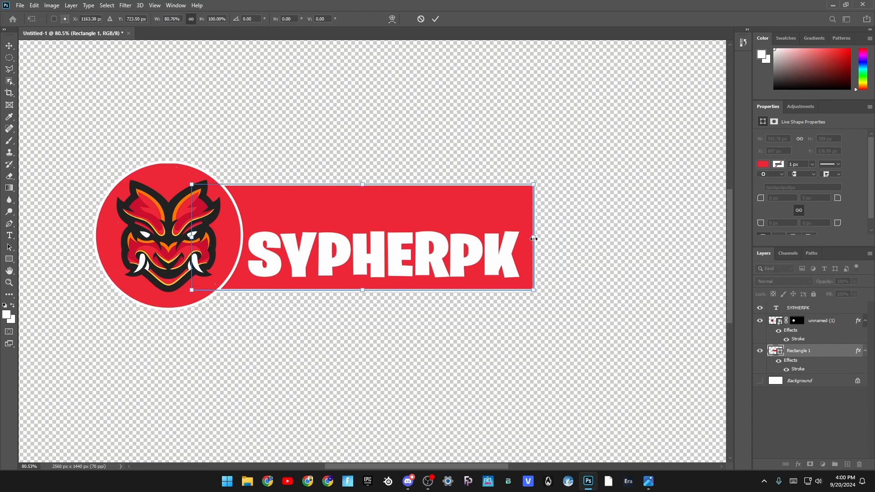
pyautogui.click(435, 21)
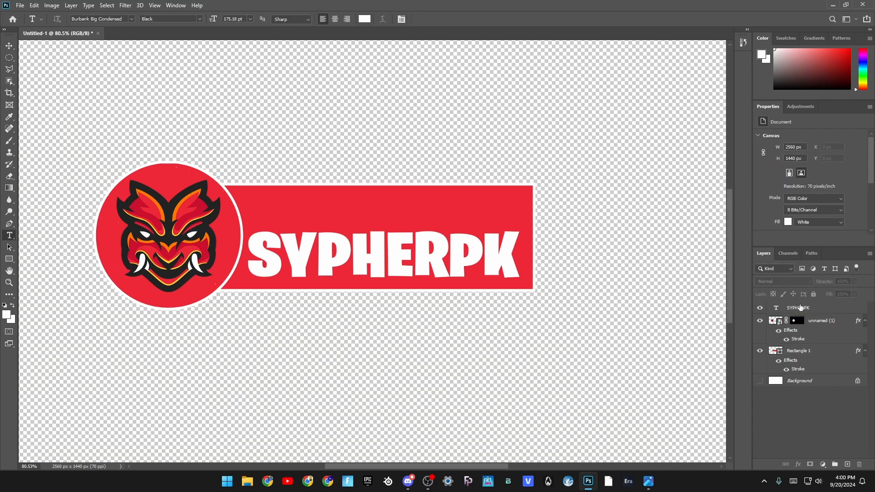
# - Duplicate the SYPHERPK text layer and place the copy above the original, scaled down to about 111 pt
pyautogui.click(800, 308)
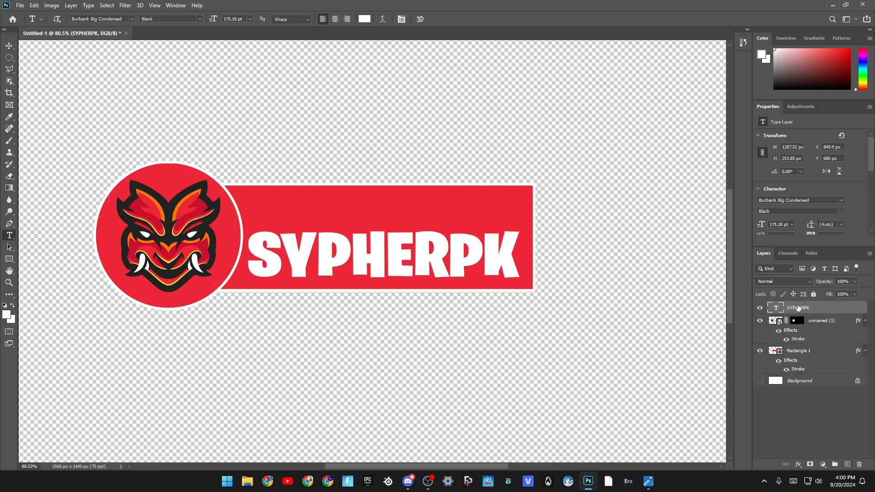
pyautogui.hotkey('ctrl', 'j')
pyautogui.hotkey('ctrl', 't')
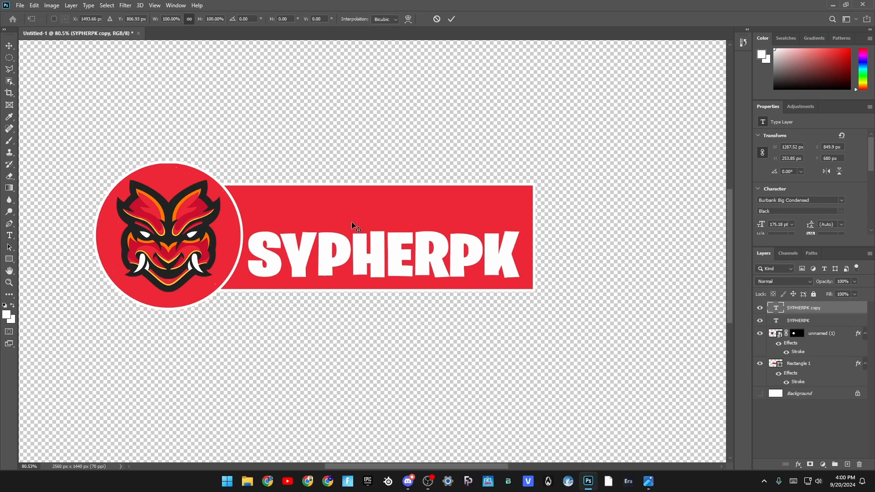
pyautogui.moveTo(427, 283); pyautogui.dragTo(377, 223)
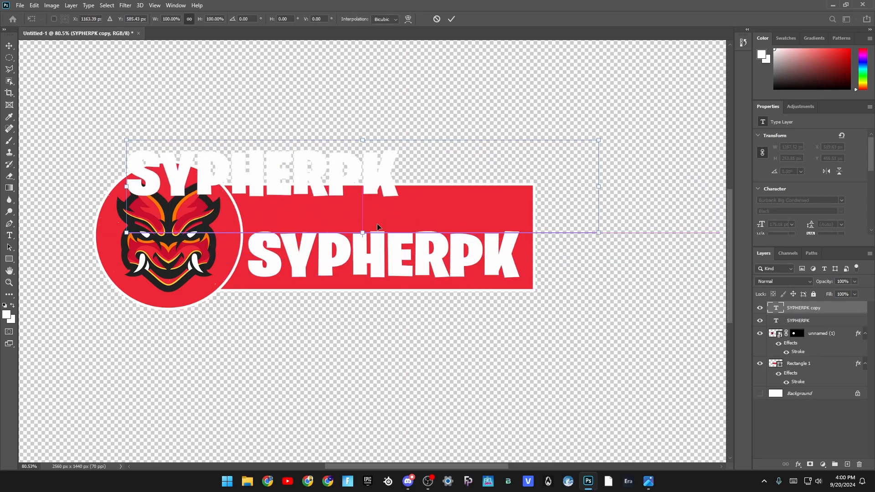
pyautogui.click(452, 18)
# - Replace the duplicated upper text with USE CODE
pyautogui.press('t')
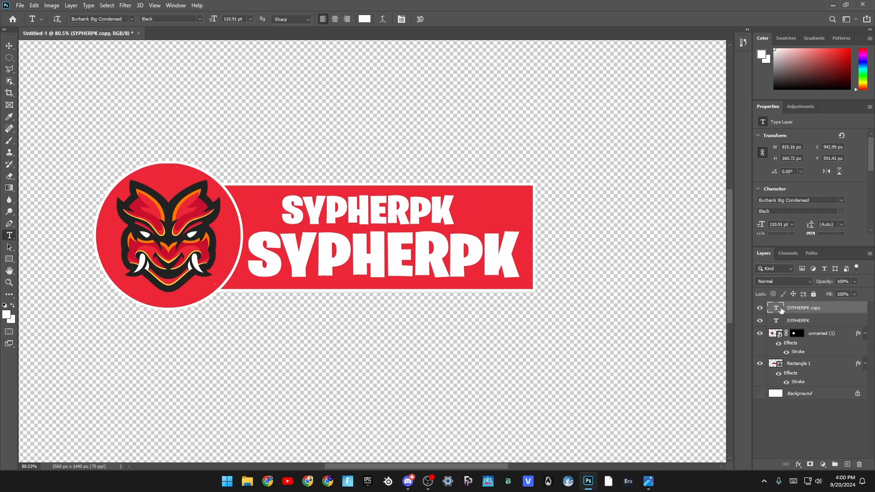
pyautogui.doubleClick(361, 202)
pyautogui.write('USE CODE')
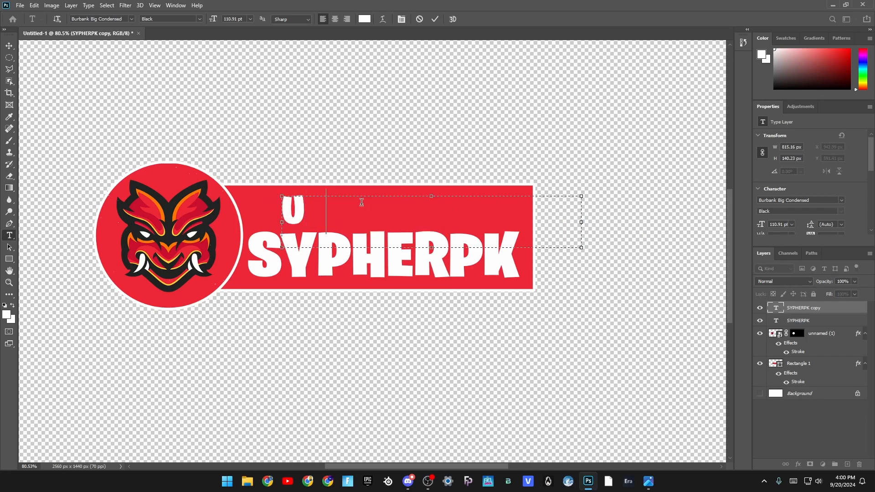
pyautogui.click(435, 19)
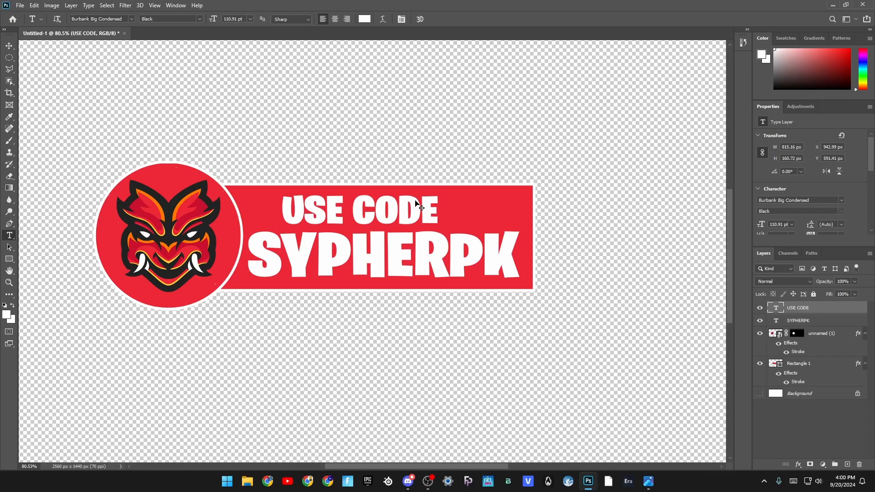
# - Scale the USE CODE text down to about 102 pt and center it above SYPHERPK
pyautogui.hotkey('ctrl', 't')
pyautogui.moveTo(444, 213); pyautogui.dragTo(454, 207)
pyautogui.click(451, 21)
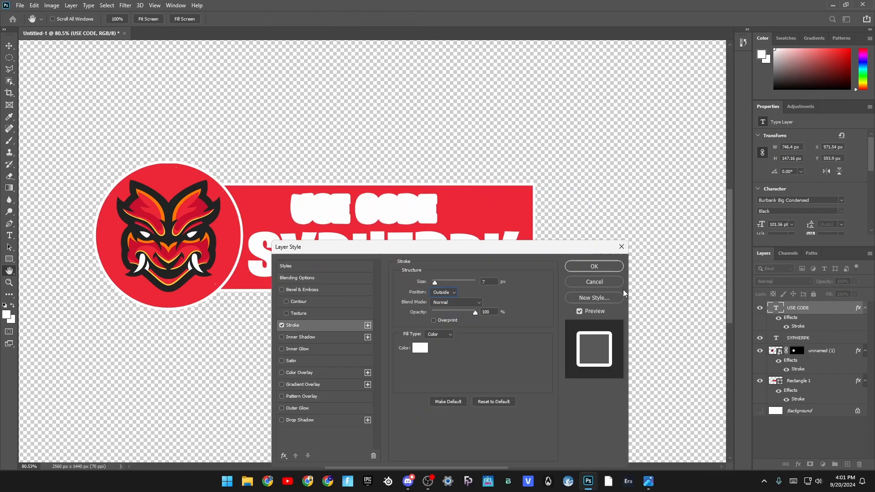
# - Discard the open stroke settings and recolor the USE CODE text to the red ed2736 sampled from the rectangle
pyautogui.click(595, 281)
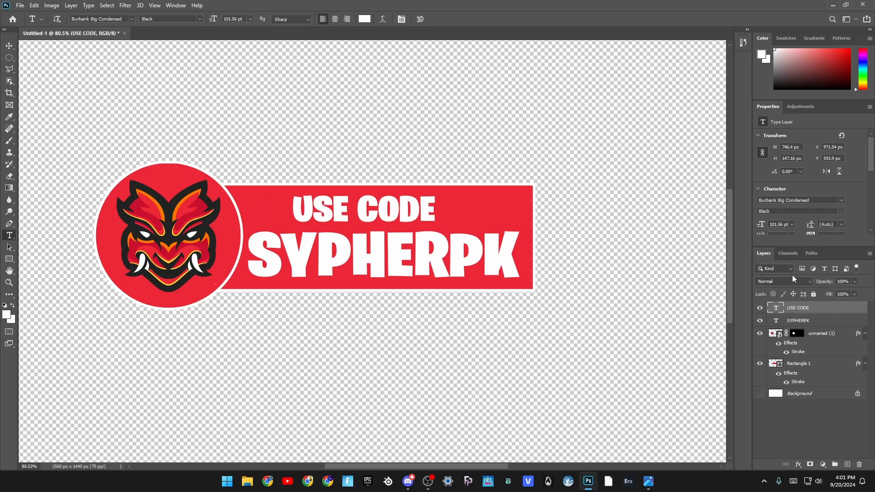
pyautogui.scroll(-2, 840, 179)
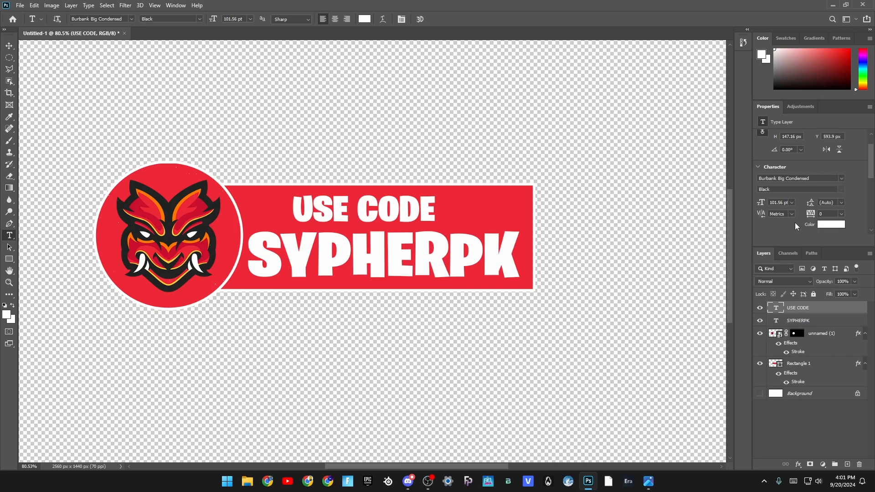
pyautogui.click(832, 226)
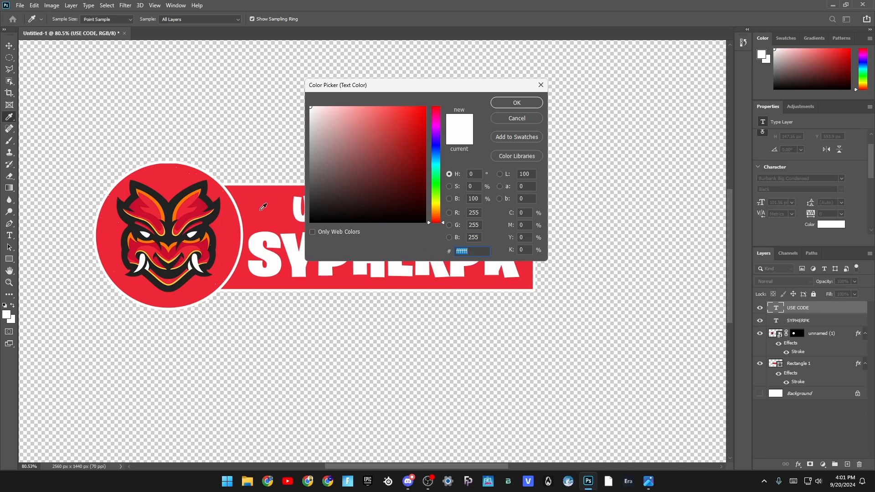
pyautogui.click(287, 224)
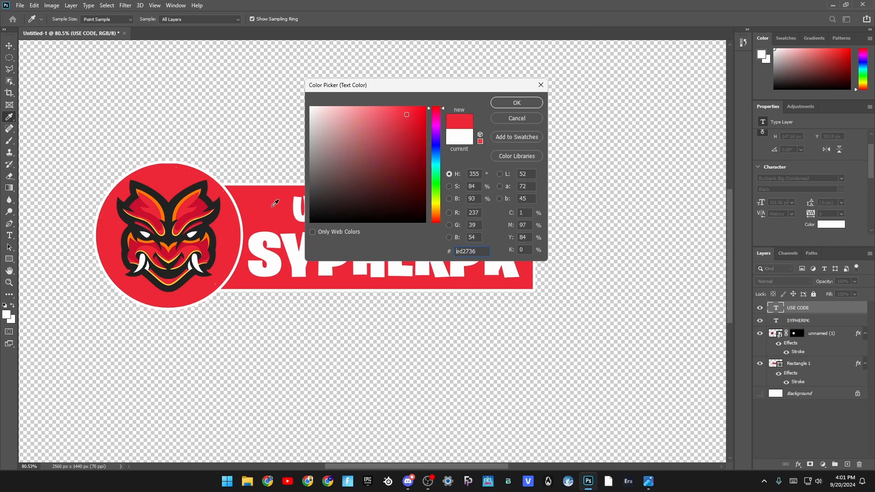
pyautogui.click(520, 103)
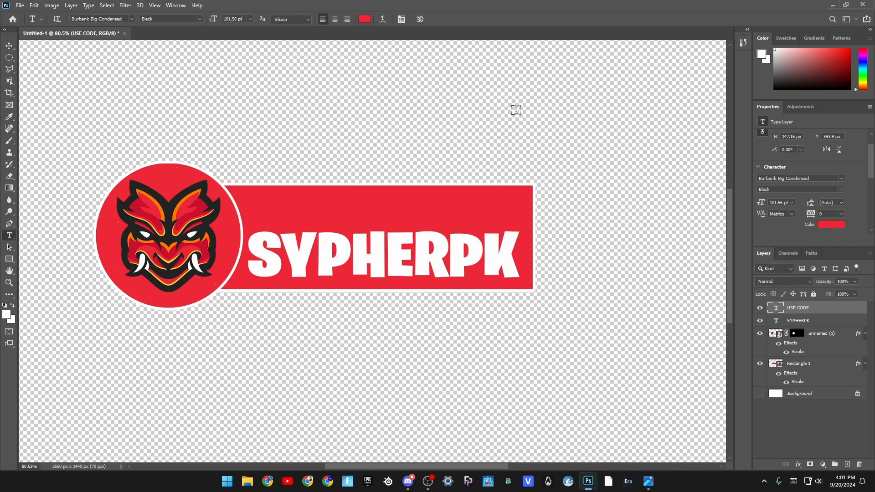
# - Add a white stroke with its position set to Outside to the USE CODE text layer
pyautogui.rightClick(806, 311)
pyautogui.click(793, 68)
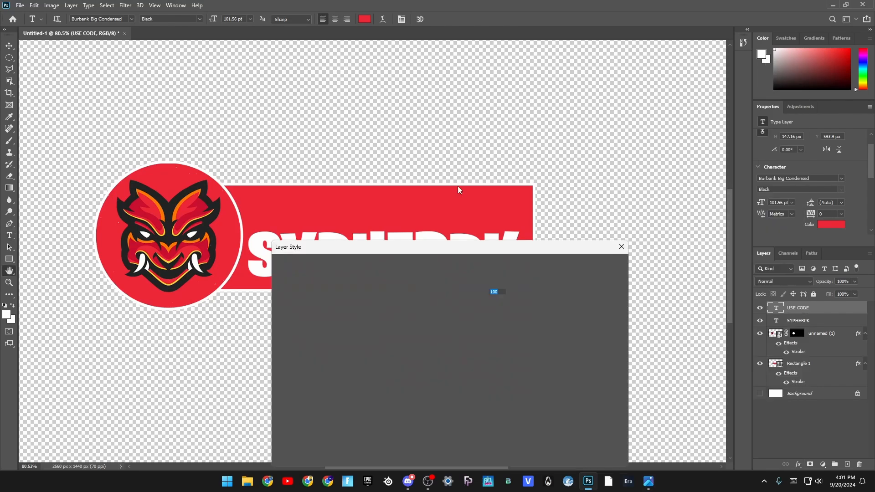
pyautogui.click(293, 325)
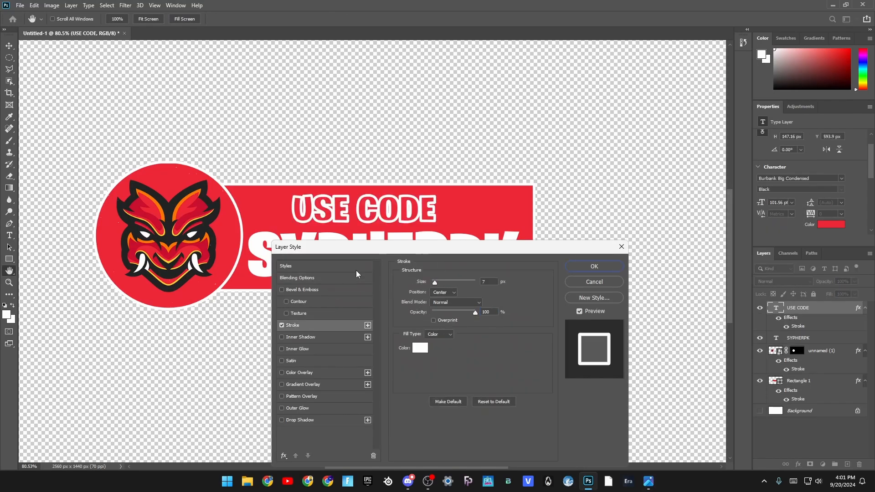
pyautogui.moveTo(385, 253); pyautogui.dragTo(303, 272)
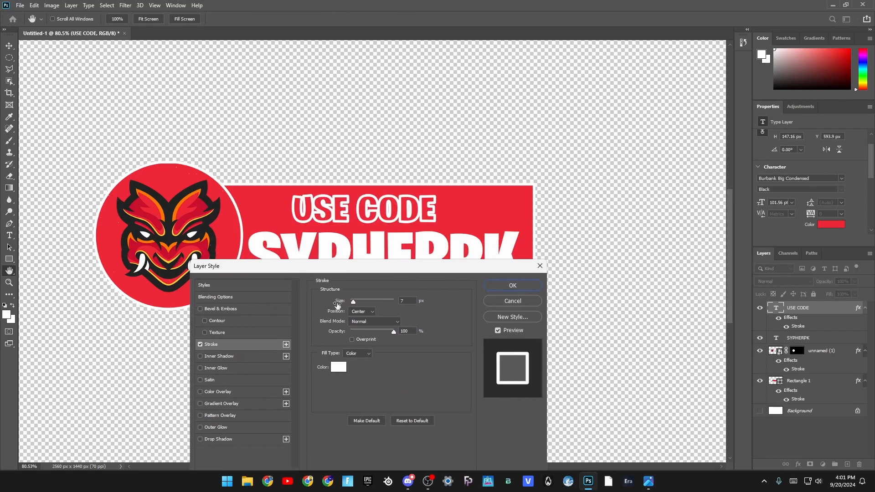
pyautogui.click(367, 311)
pyautogui.click(364, 315)
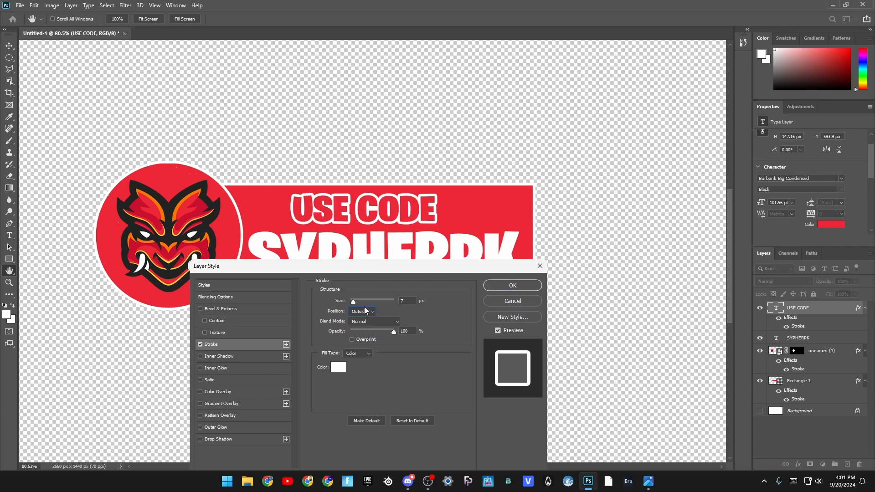
pyautogui.moveTo(352, 303); pyautogui.dragTo(354, 303)
pyautogui.click(519, 285)
# - Check the reference, duplicate the USE CODE text, and place the copy beside the original, rotated about 19° and scaled to about 56%
pyautogui.hotkey('alt', 'Tab')
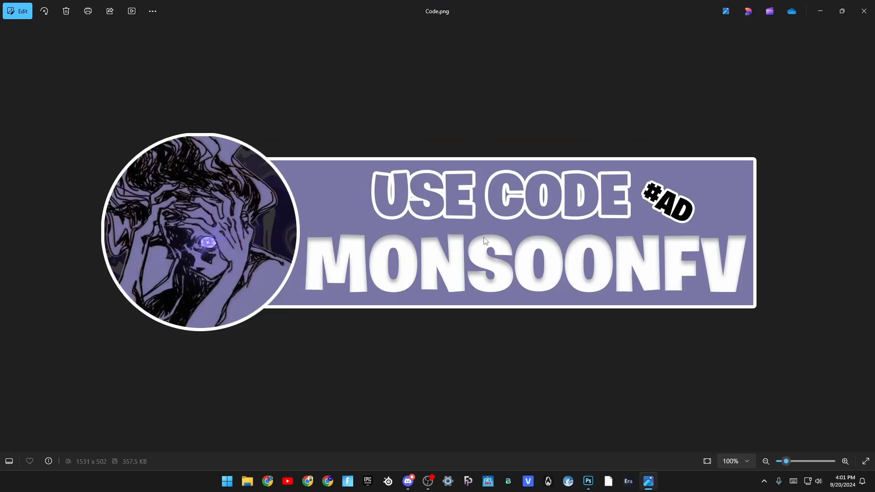
pyautogui.hotkey('alt', 'Tab')
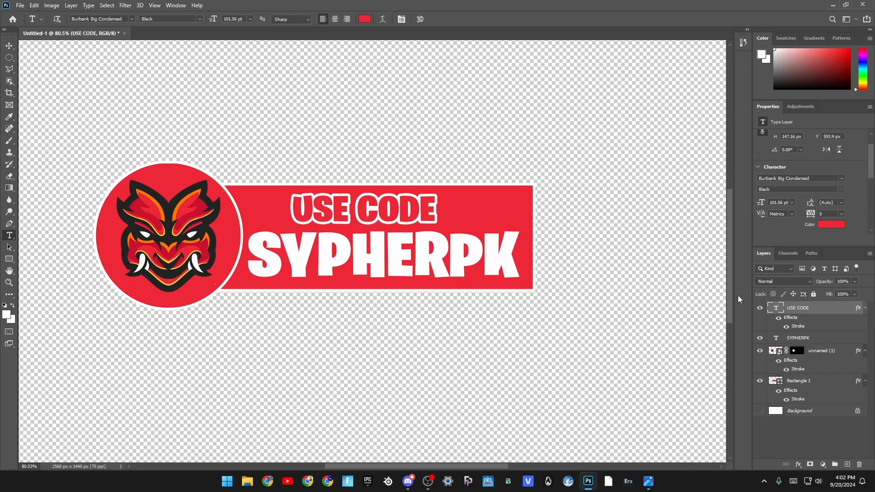
pyautogui.hotkey('ctrl', 'j')
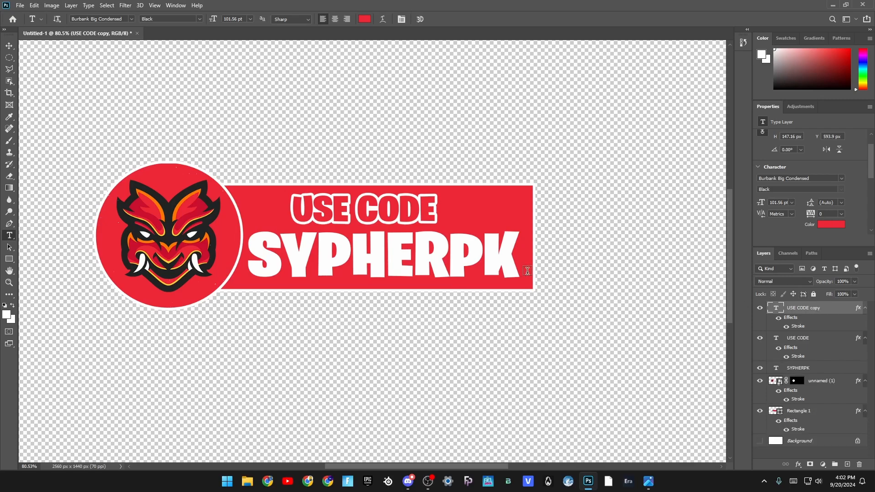
pyautogui.hotkey('ctrl', 't')
pyautogui.moveTo(410, 211); pyautogui.dragTo(510, 206)
pyautogui.moveTo(667, 179); pyautogui.dragTo(698, 225)
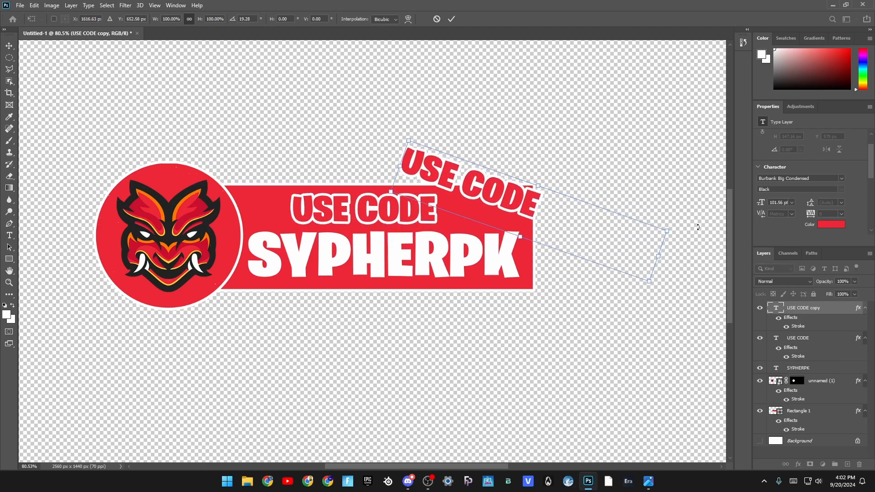
pyautogui.moveTo(588, 238); pyautogui.dragTo(609, 265)
pyautogui.moveTo(679, 314); pyautogui.dragTo(550, 245)
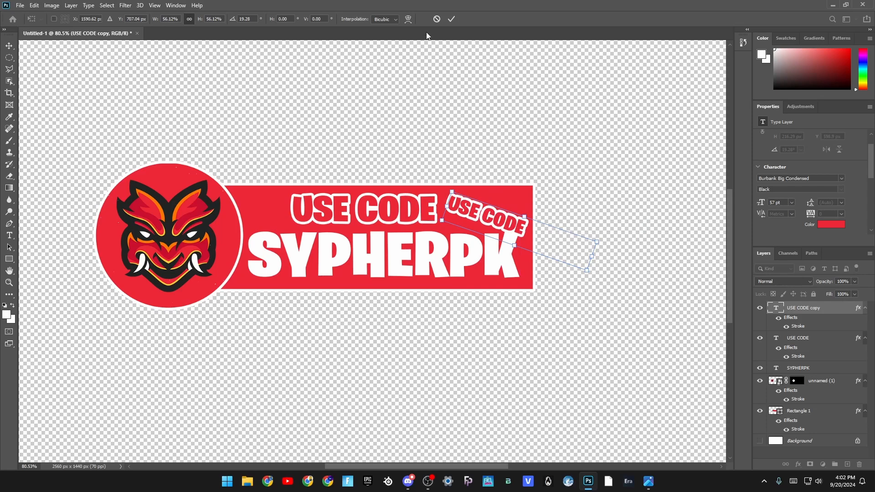
pyautogui.click(451, 18)
# - Replace the tilted copy's text with #AD
pyautogui.click(486, 218)
pyautogui.hotkey('ctrl', 'a')
pyautogui.press('BackSpace')
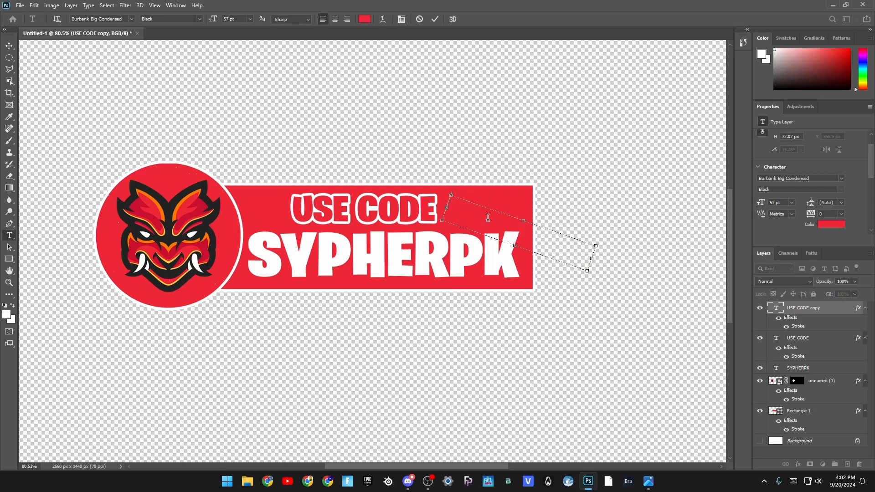
pyautogui.write('#AD')
pyautogui.click(435, 19)
# - Check the tag in the reference image and recolor the #AD text to black 000000
pyautogui.hotkey('alt', 'Tab')
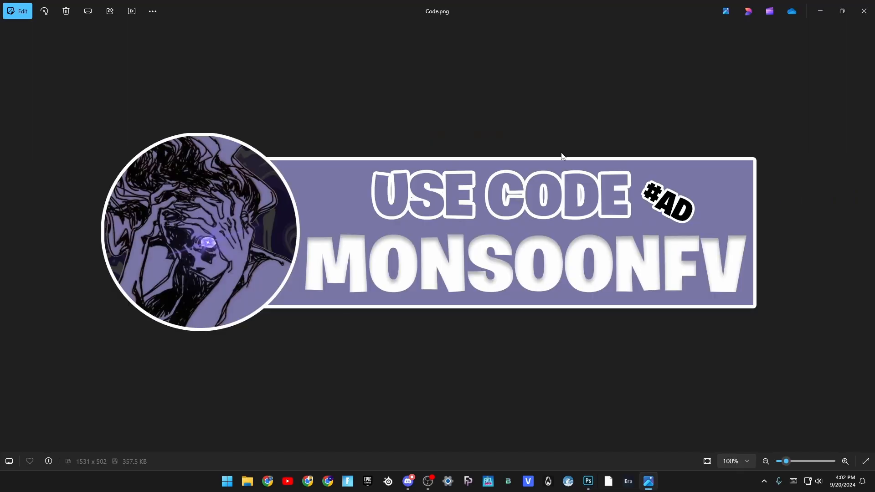
pyautogui.hotkey('alt', 'Tab')
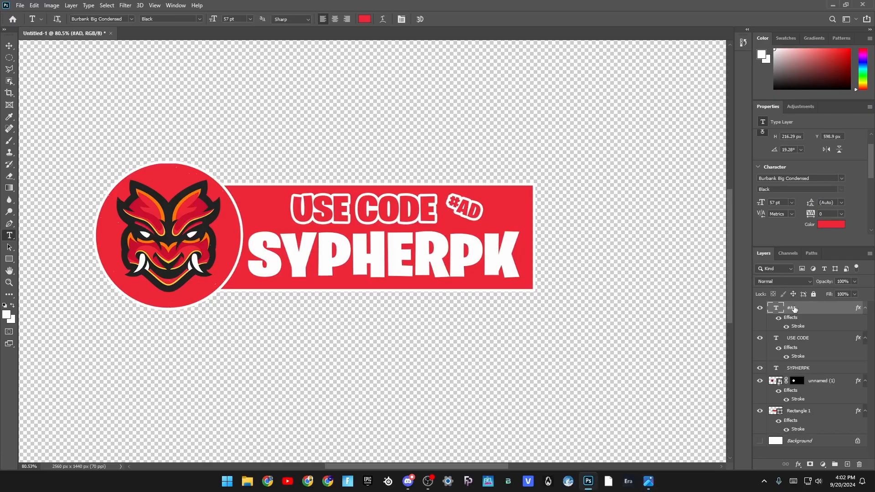
pyautogui.click(832, 228)
pyautogui.click(425, 222)
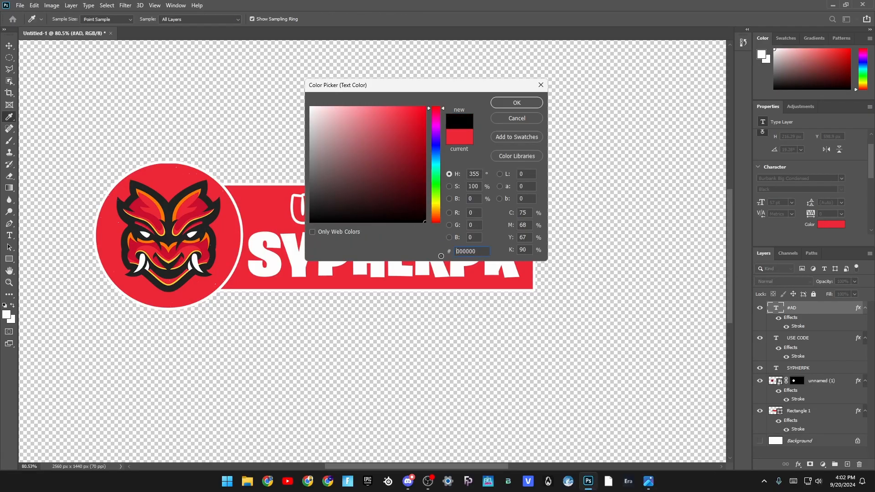
pyautogui.click(529, 105)
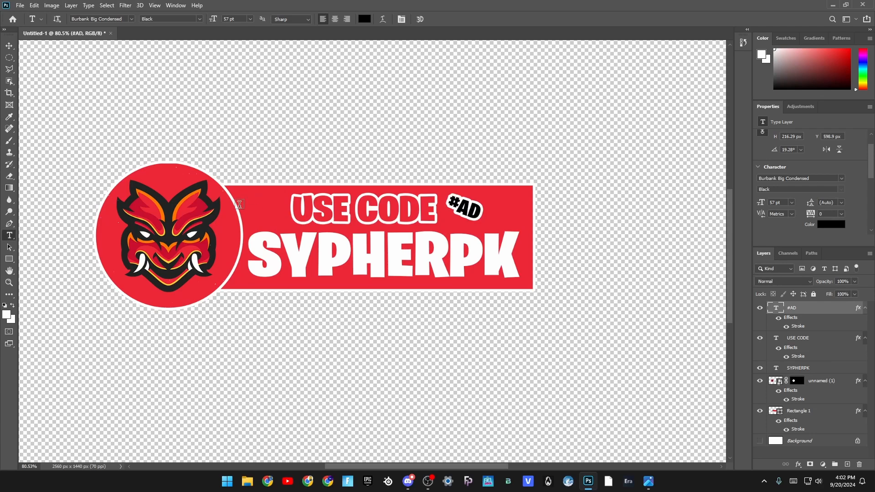
# - Reduce the white outside stroke on the #AD text layer to 3 px
pyautogui.rightClick(800, 312)
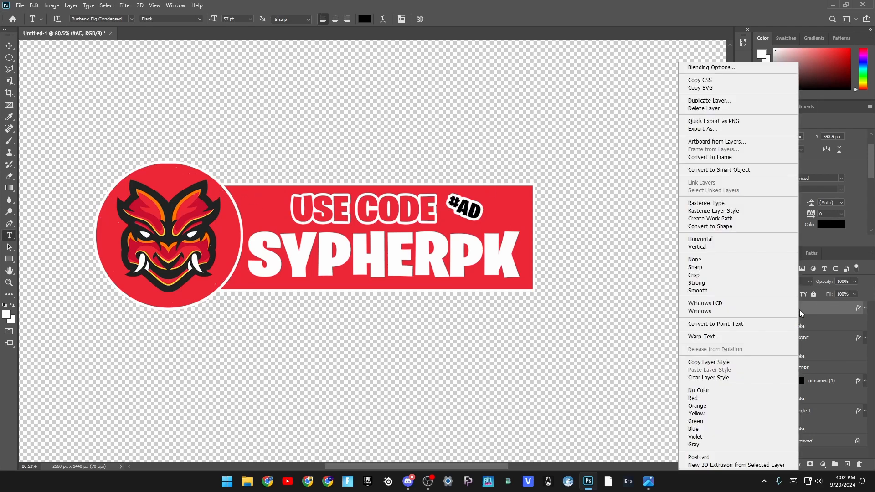
pyautogui.click(704, 67)
pyautogui.click(215, 325)
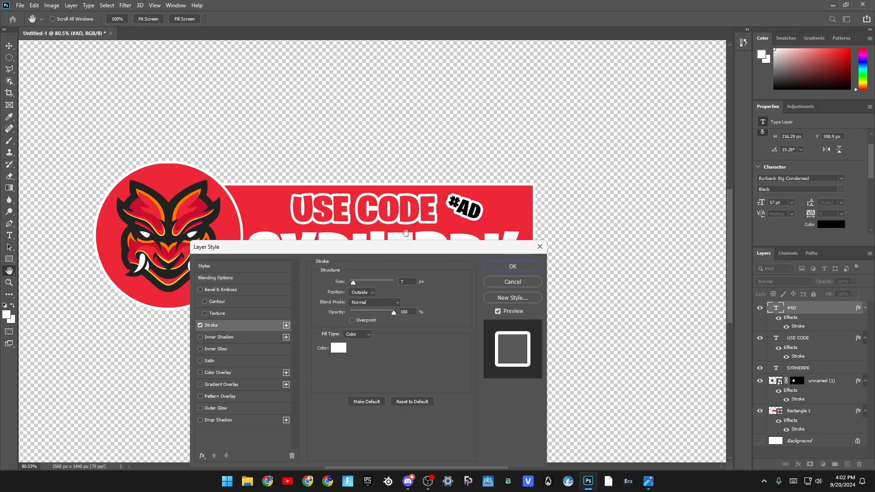
pyautogui.moveTo(354, 281); pyautogui.dragTo(351, 283)
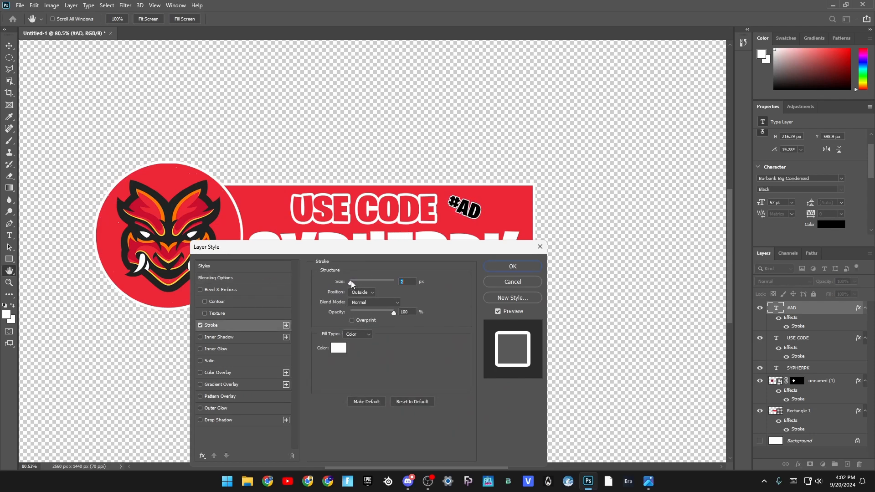
pyautogui.click(511, 268)
# - Enlarge the #AD text to about 68 pt and shift it slightly away from USE CODE
pyautogui.hotkey('ctrl', 't')
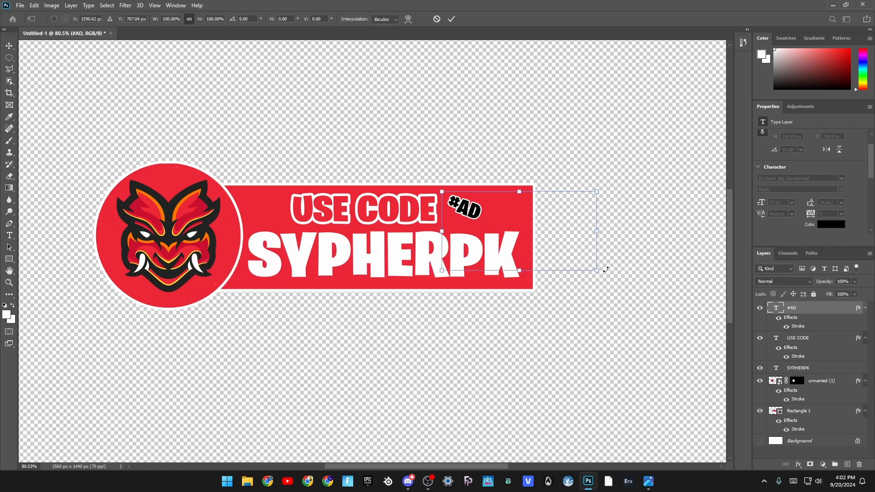
pyautogui.moveTo(597, 271); pyautogui.dragTo(626, 285)
pyautogui.moveTo(564, 256); pyautogui.dragTo(573, 258)
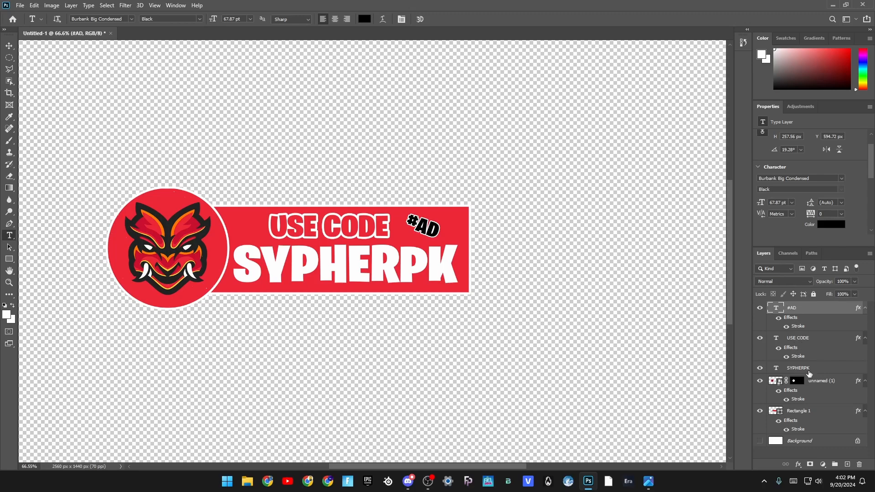
# - Add an inner shadow to the SYPHERPK text with a distance of 6 px and a slightly increased size
pyautogui.moveTo(252, 263); pyautogui.dragTo(460, 285)
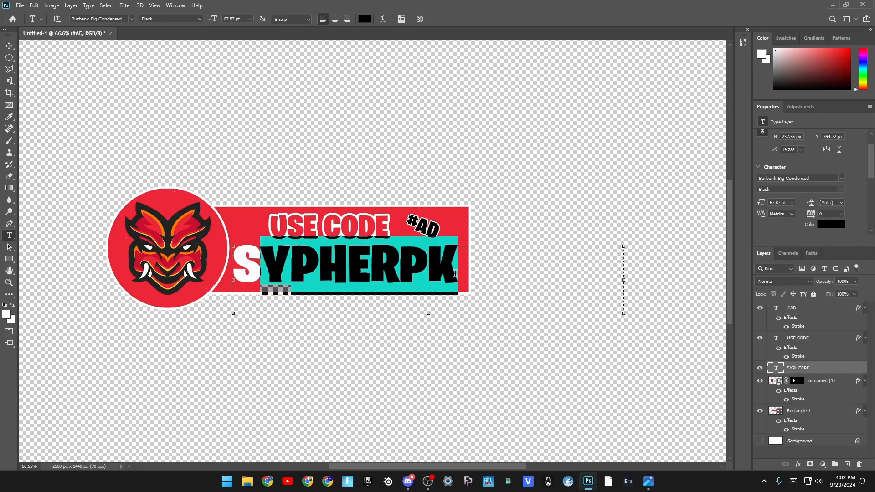
pyautogui.click(816, 369)
pyautogui.rightClick(810, 370)
pyautogui.click(722, 67)
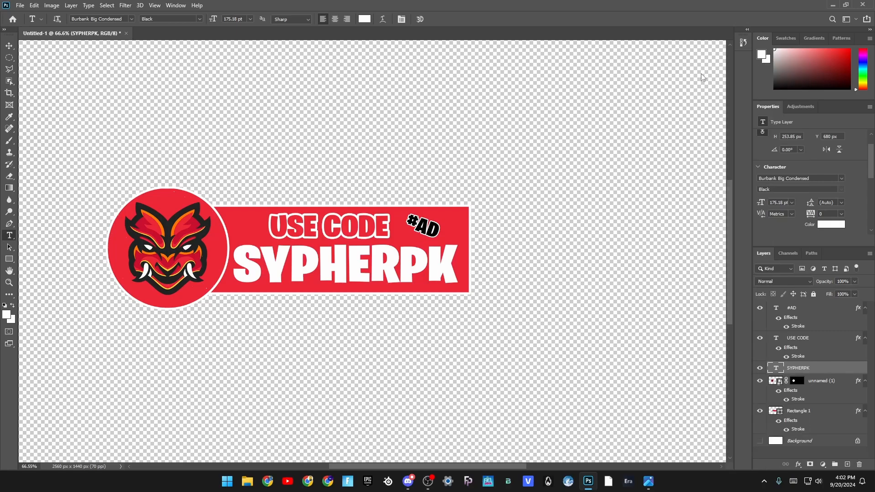
pyautogui.moveTo(217, 184); pyautogui.dragTo(559, 64)
pyautogui.click(443, 219)
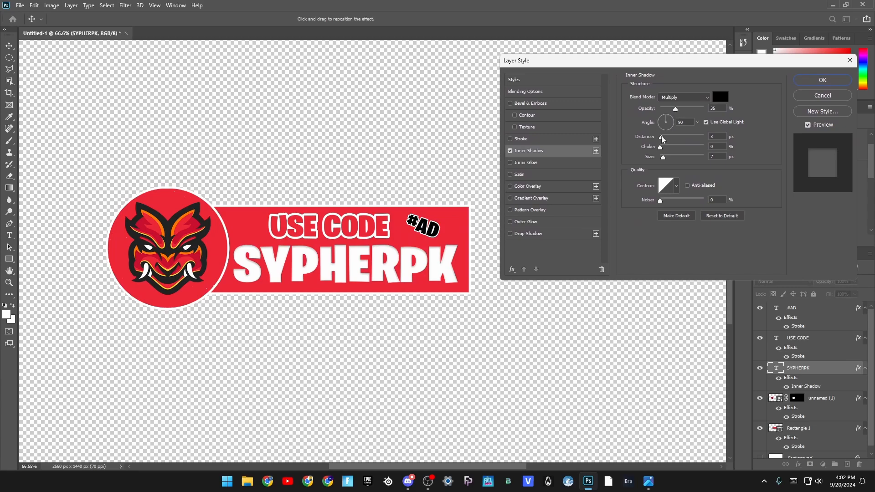
pyautogui.moveTo(662, 140); pyautogui.dragTo(666, 142)
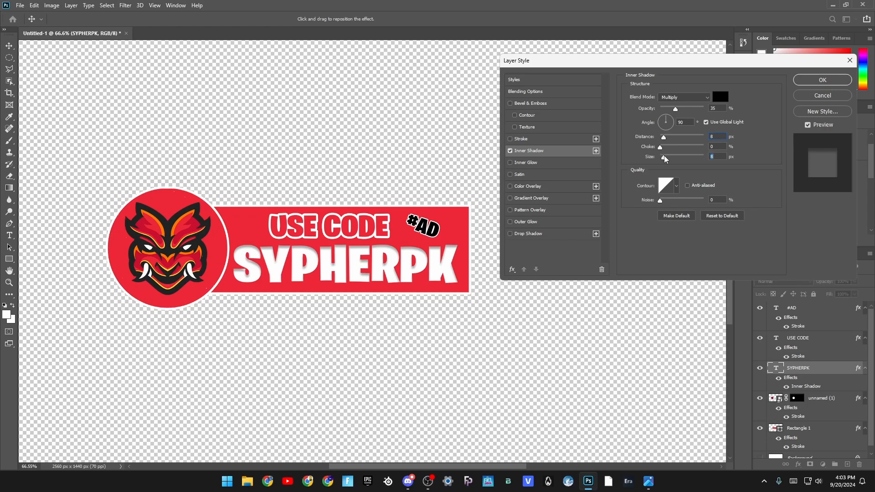
pyautogui.moveTo(665, 158); pyautogui.dragTo(668, 159)
pyautogui.click(826, 78)
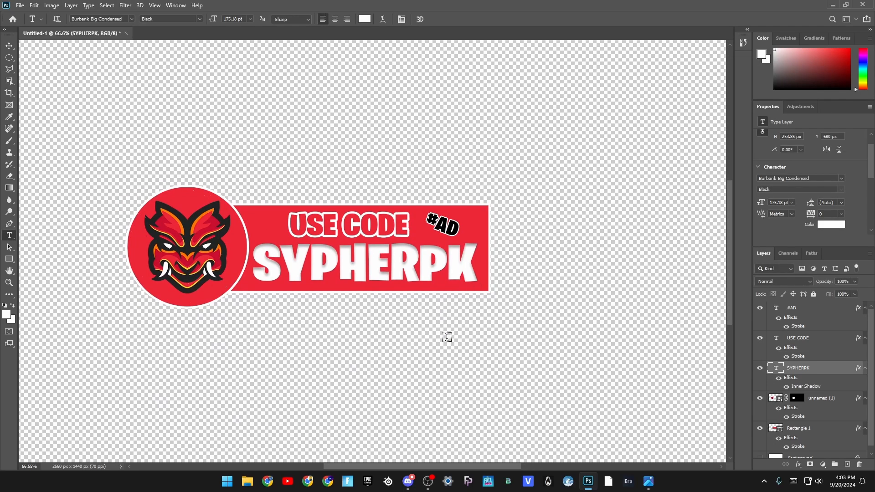